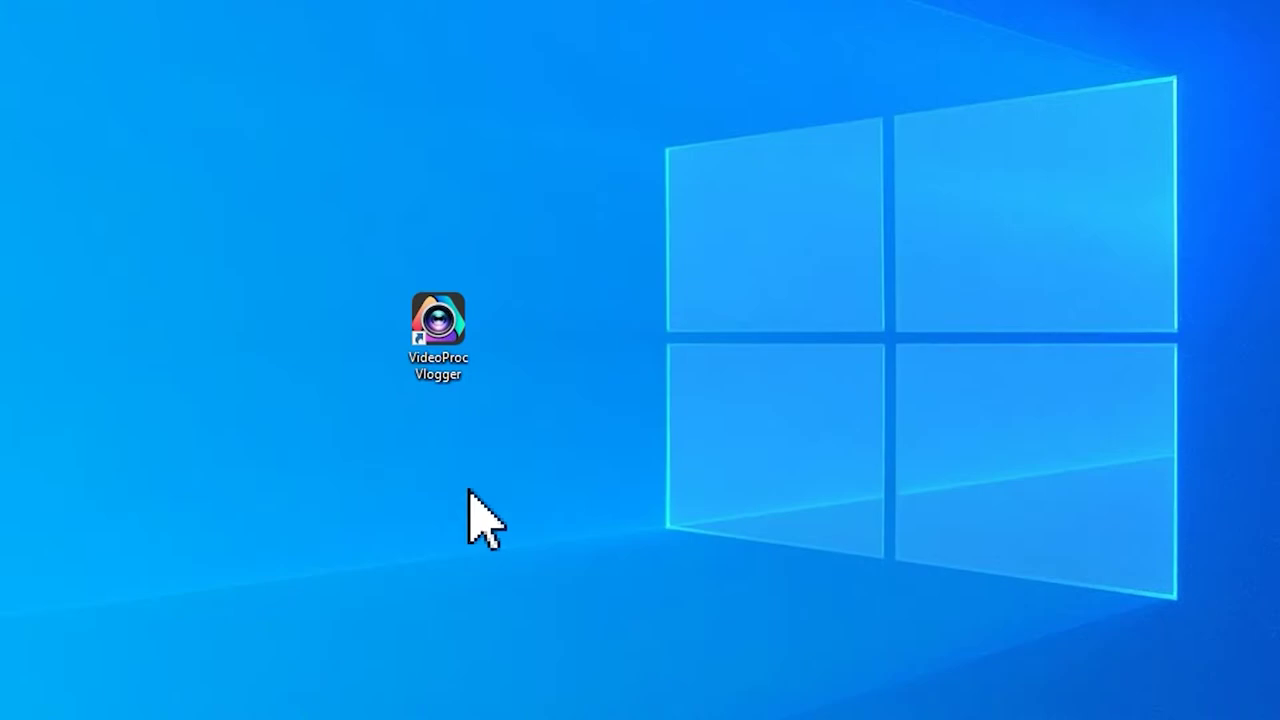
# Step: Create the 'optical flares' project and import the bee and light videos
pyautogui.doubleClick(465, 320)
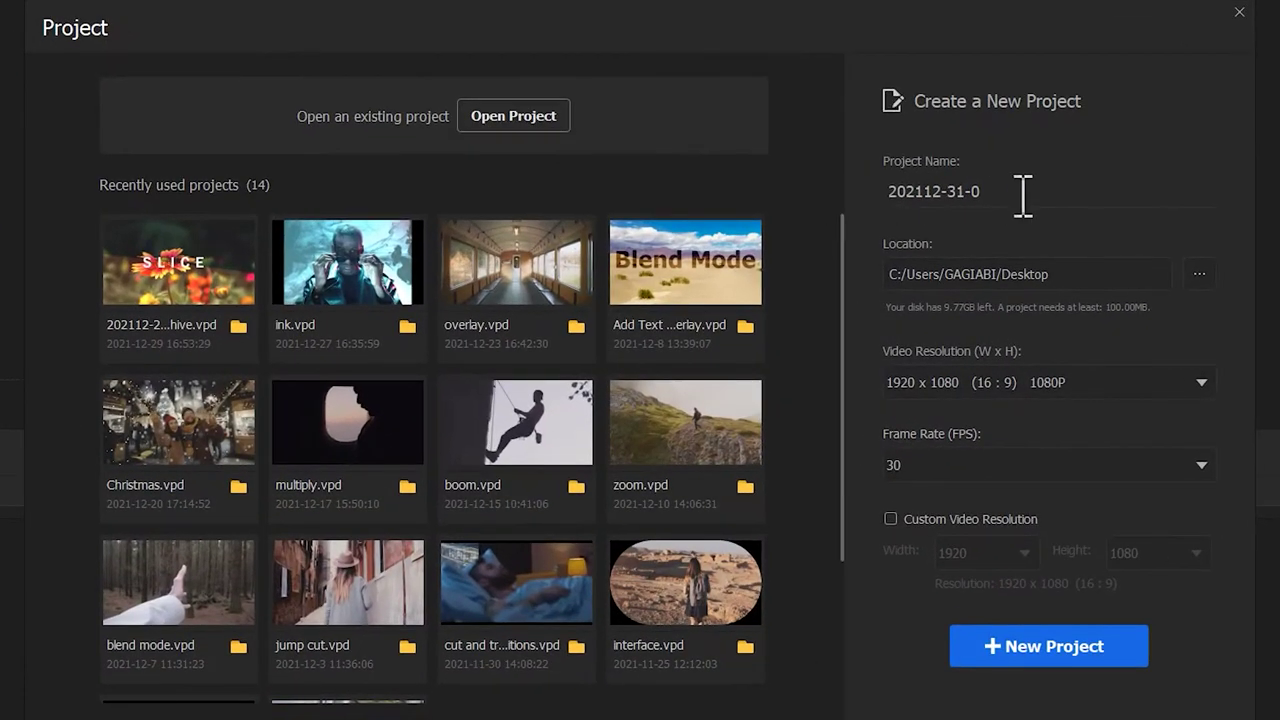
pyautogui.doubleClick(1034, 193)
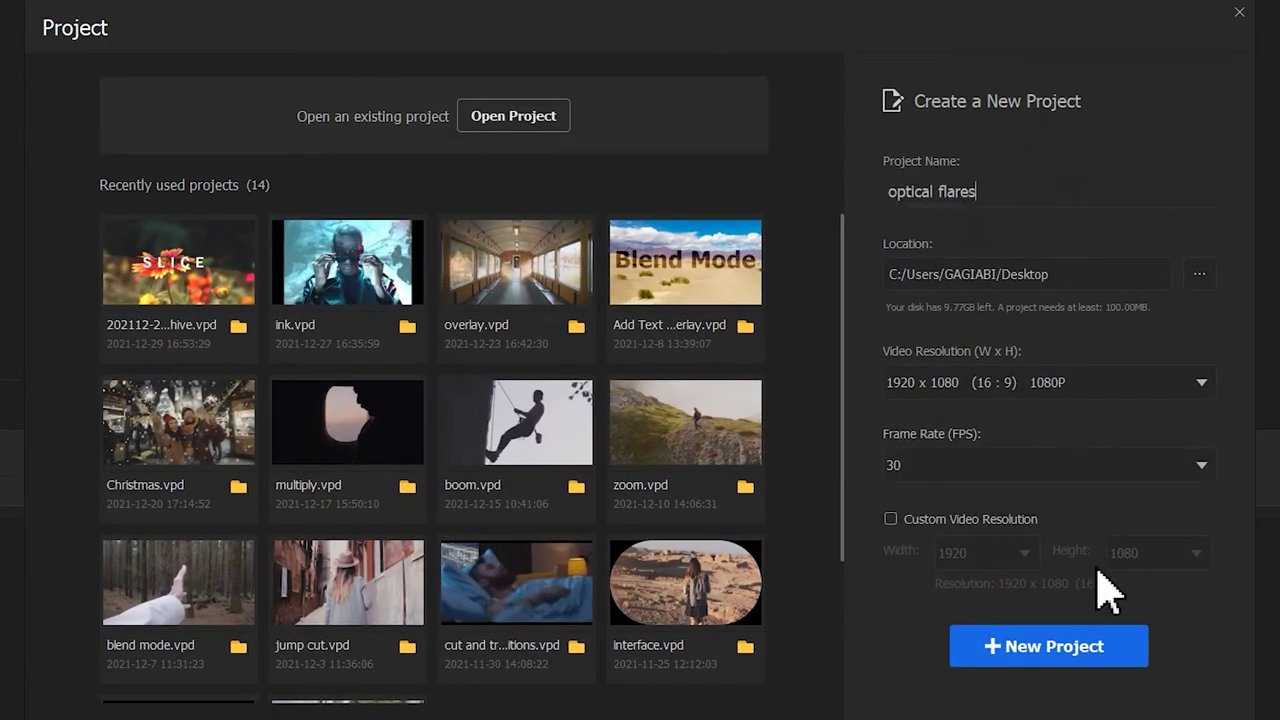
pyautogui.click(1094, 650)
pyautogui.click(232, 252)
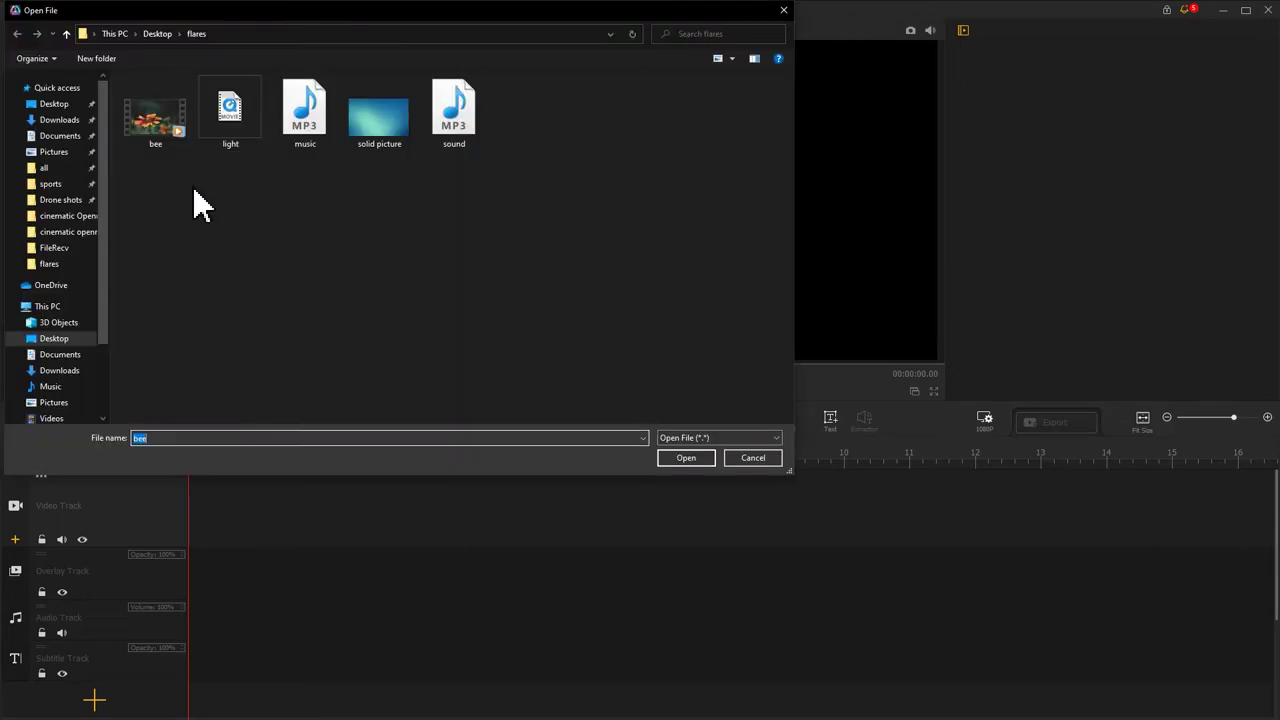
pyautogui.moveTo(226, 168); pyautogui.dragTo(177, 142)
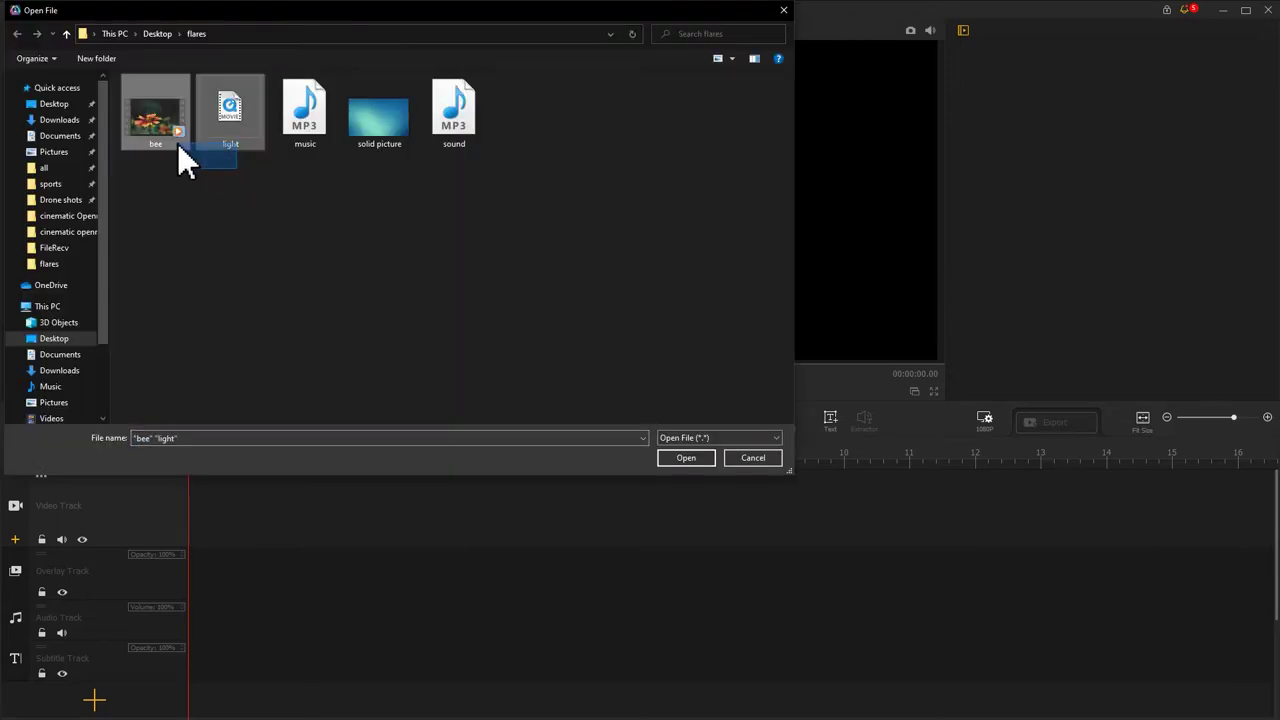
pyautogui.click(676, 459)
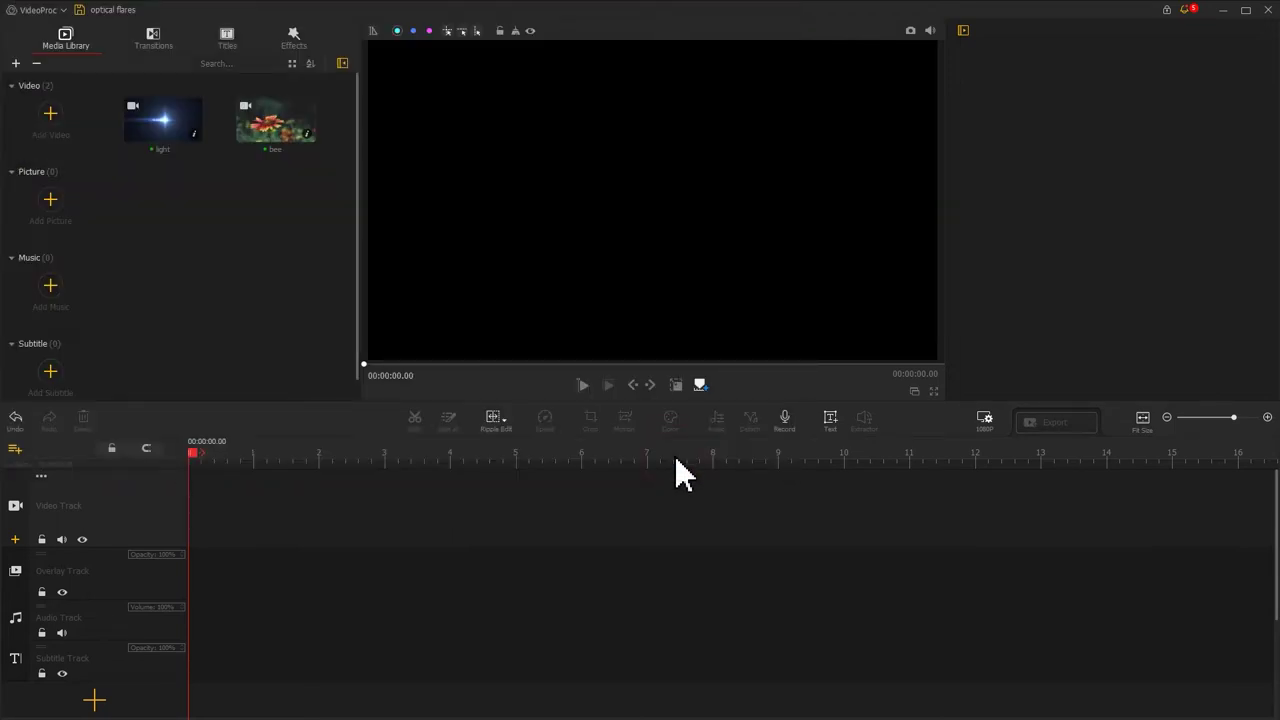
# Step: Place bee on the video track and overlay light starting at 1.86 s
pyautogui.moveTo(282, 130); pyautogui.dragTo(218, 510)
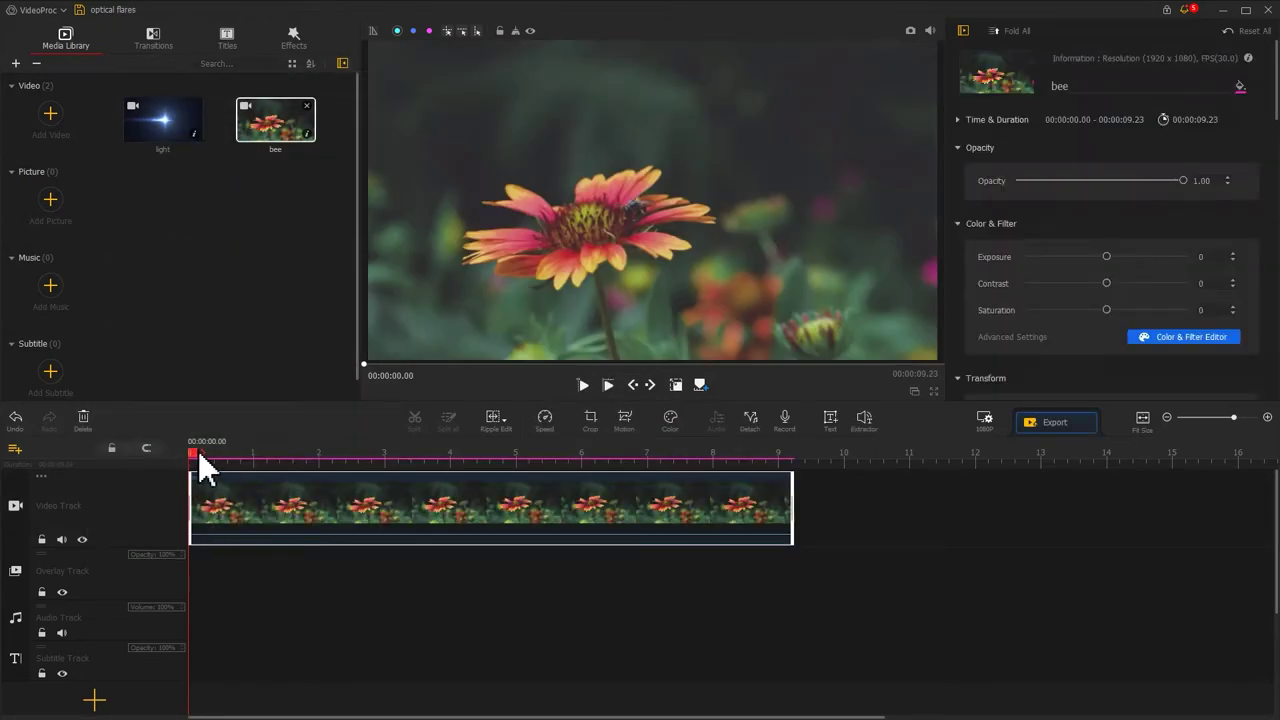
pyautogui.moveTo(199, 455); pyautogui.dragTo(319, 461)
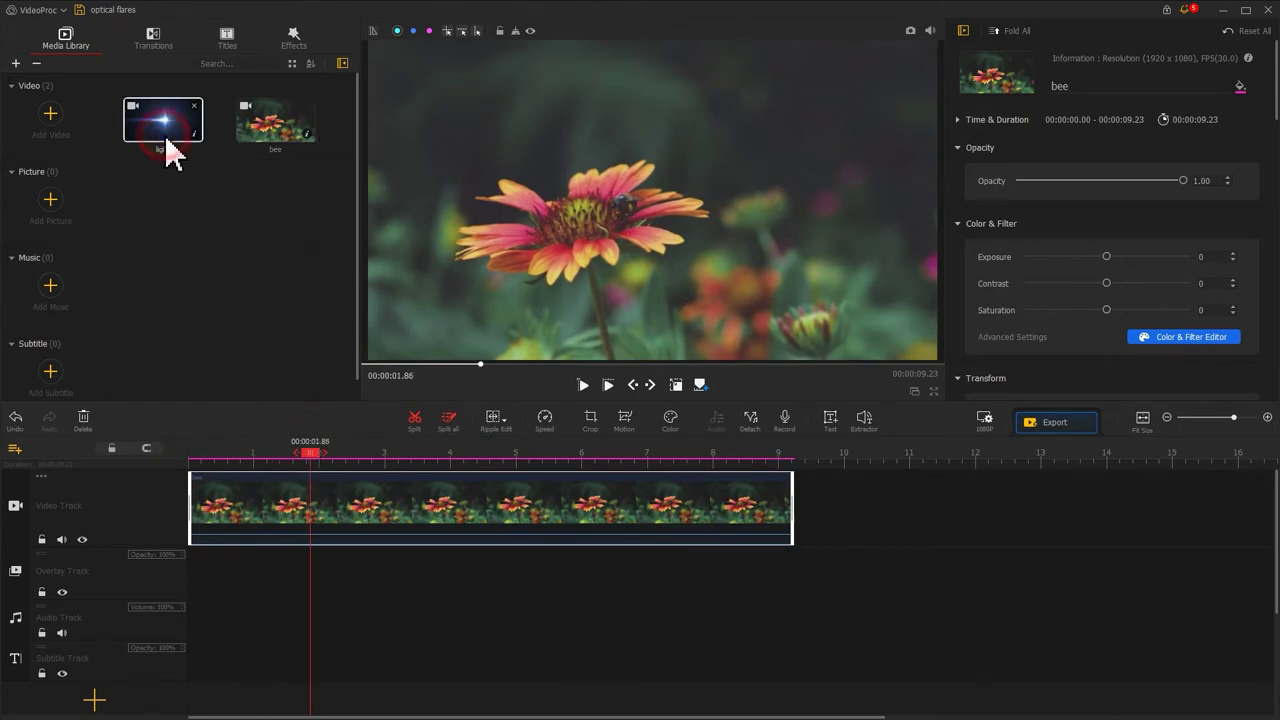
pyautogui.moveTo(168, 155); pyautogui.dragTo(330, 580)
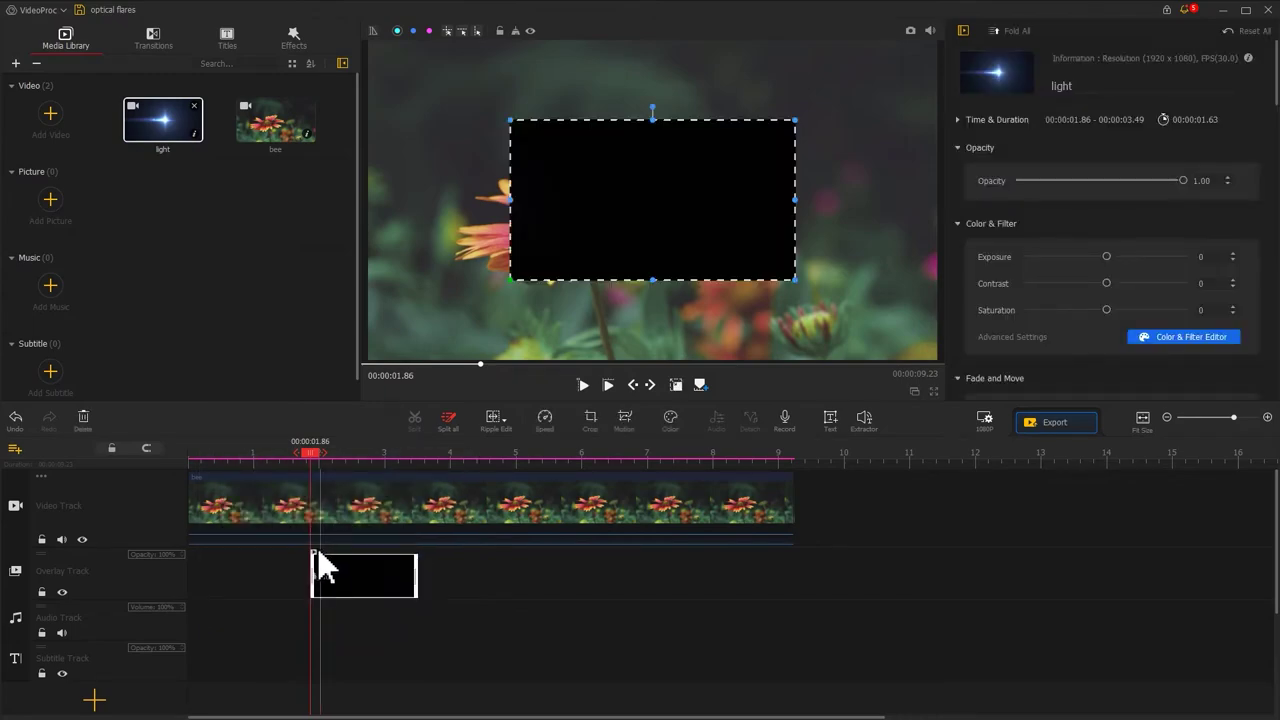
pyautogui.moveTo(314, 461); pyautogui.dragTo(358, 461)
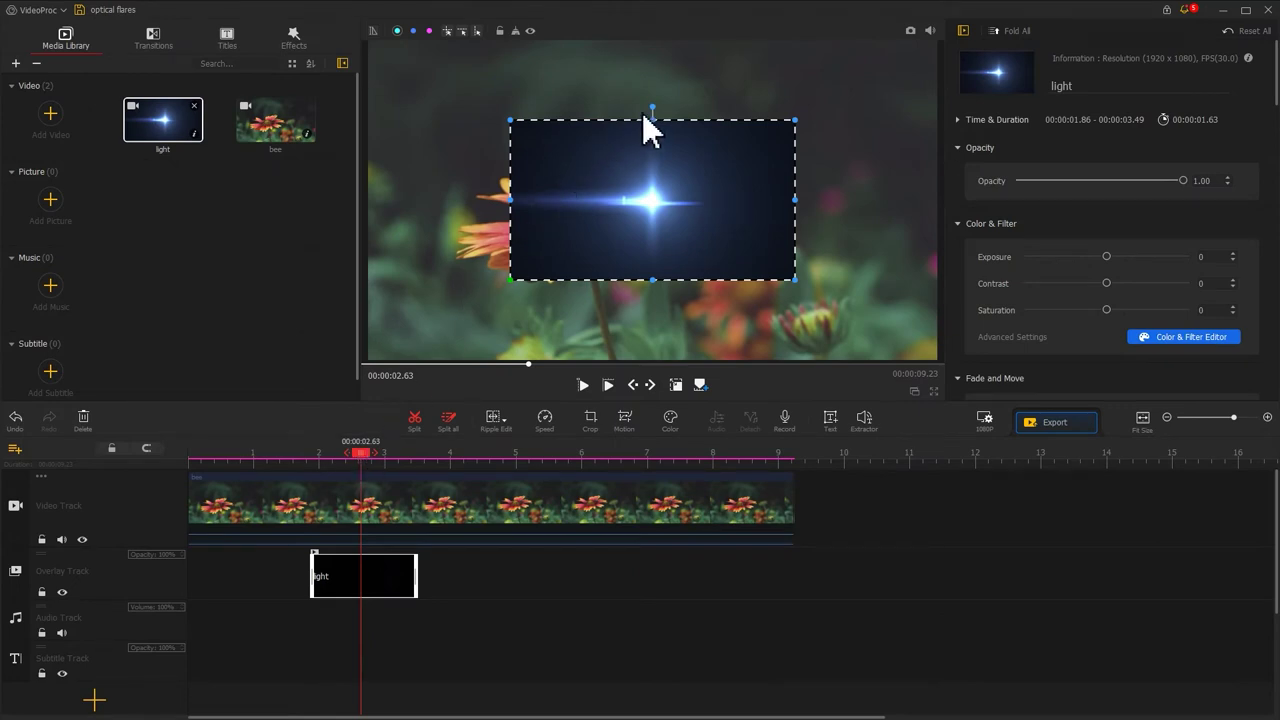
# Step: Rotate, scale and reposition the light flare overlay until it nearly fills the preview
pyautogui.moveTo(652, 107); pyautogui.dragTo(678, 112)
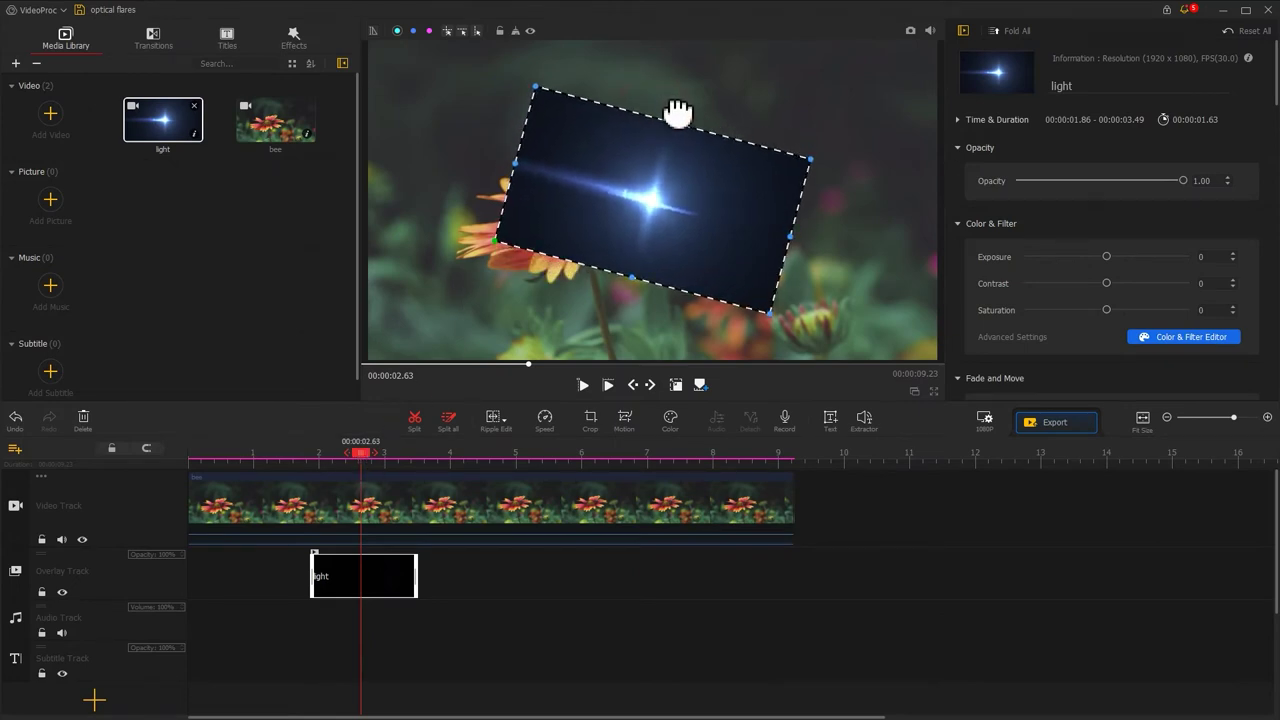
pyautogui.moveTo(668, 182); pyautogui.dragTo(559, 172)
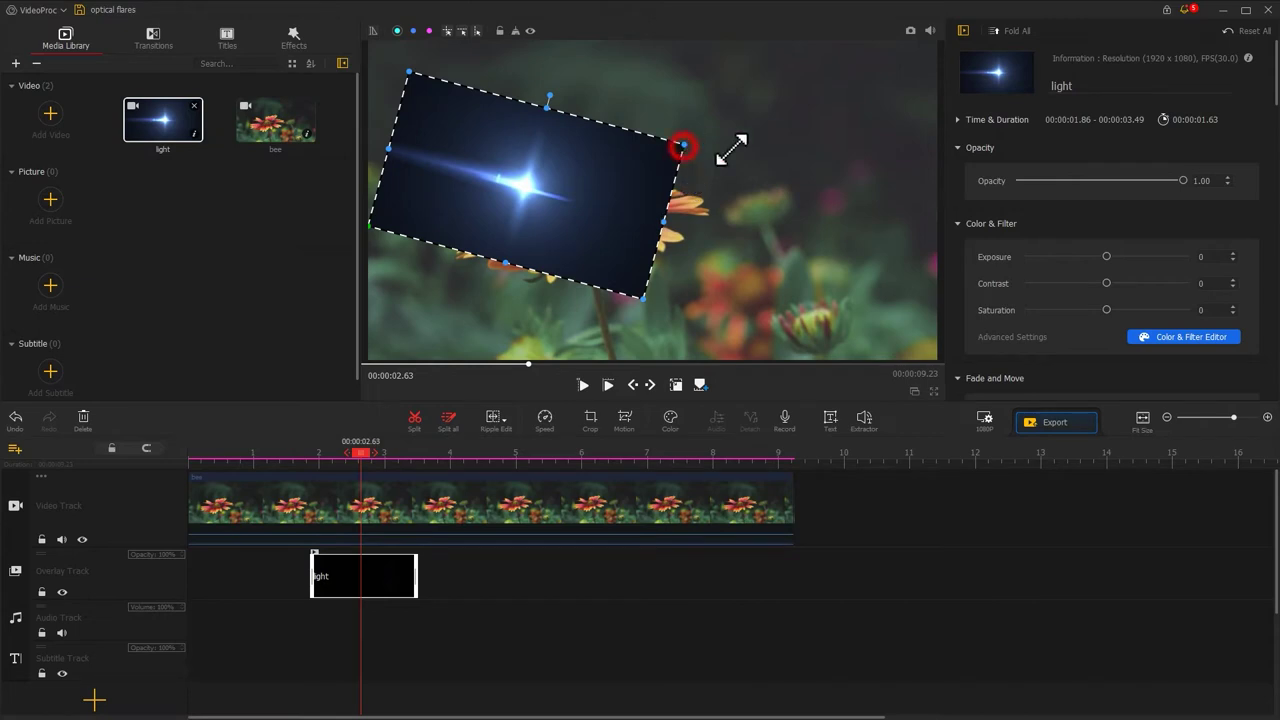
pyautogui.moveTo(683, 147); pyautogui.dragTo(794, 177)
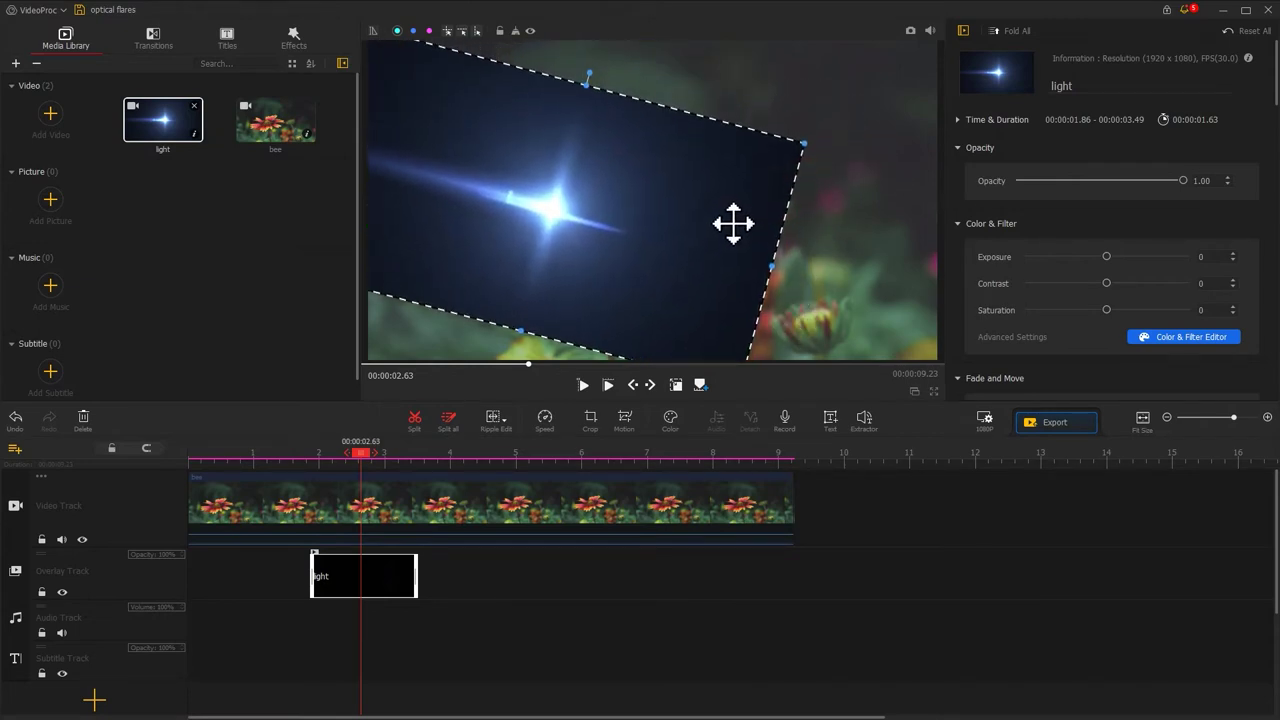
pyautogui.moveTo(732, 225); pyautogui.dragTo(765, 230)
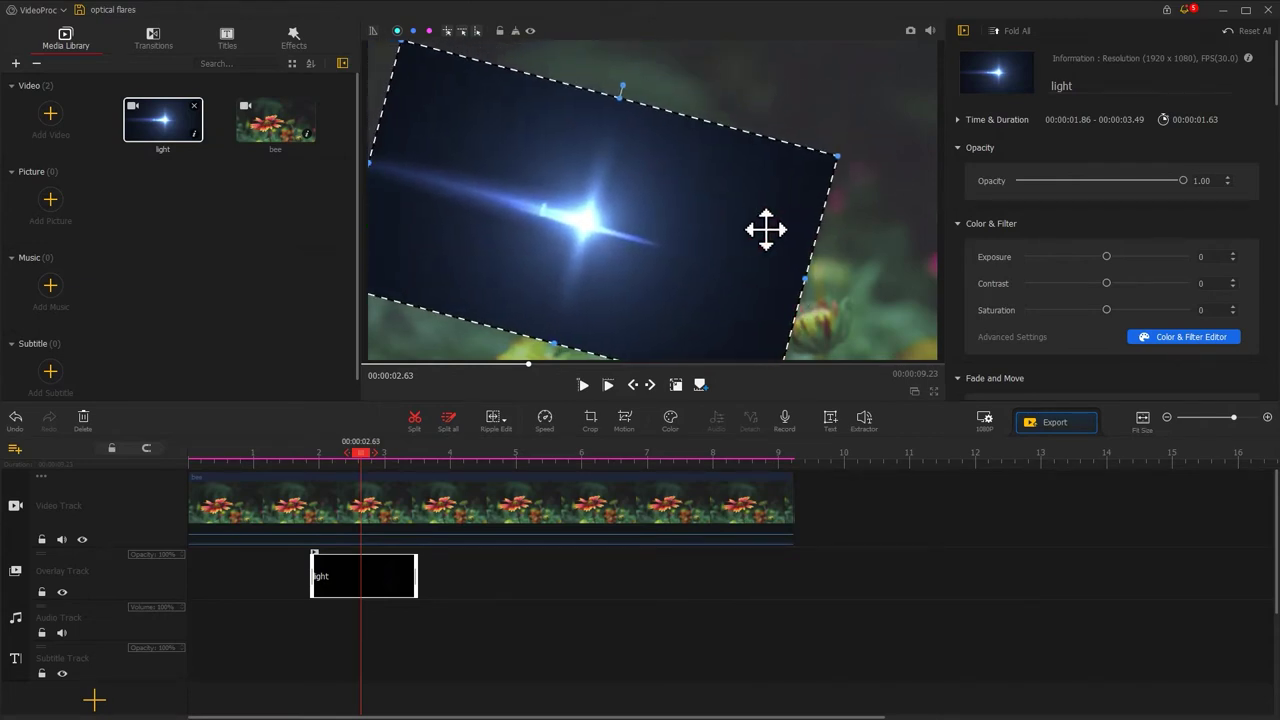
pyautogui.moveTo(621, 90); pyautogui.dragTo(701, 45)
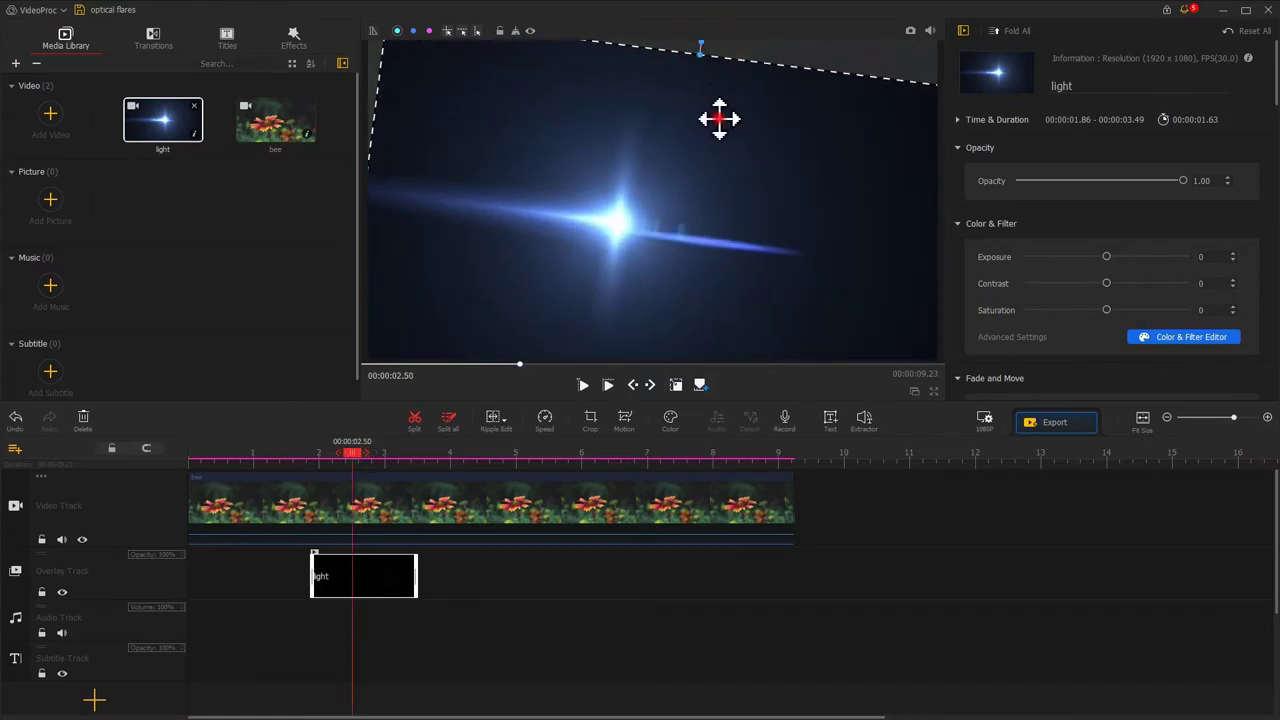
pyautogui.moveTo(719, 118); pyautogui.dragTo(714, 103)
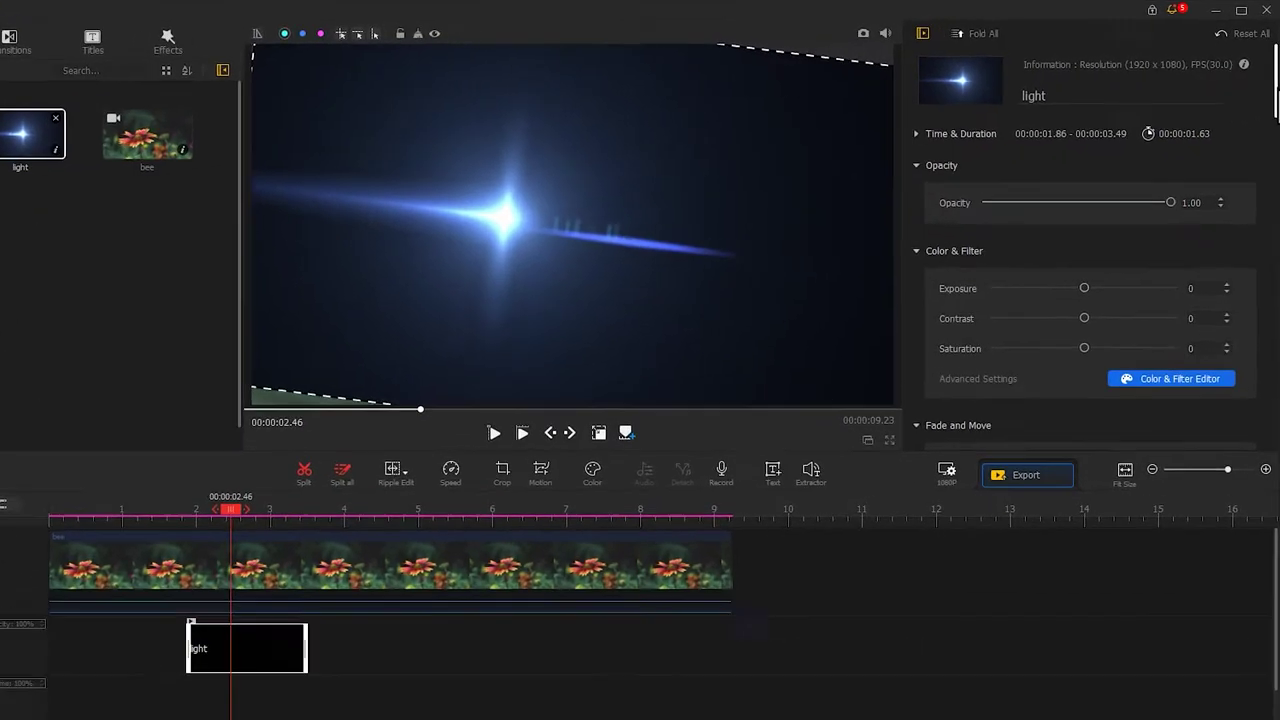
# Step: Set the light overlay's Compositing blend mode to Screen
pyautogui.scroll(-10, 1245, 268)
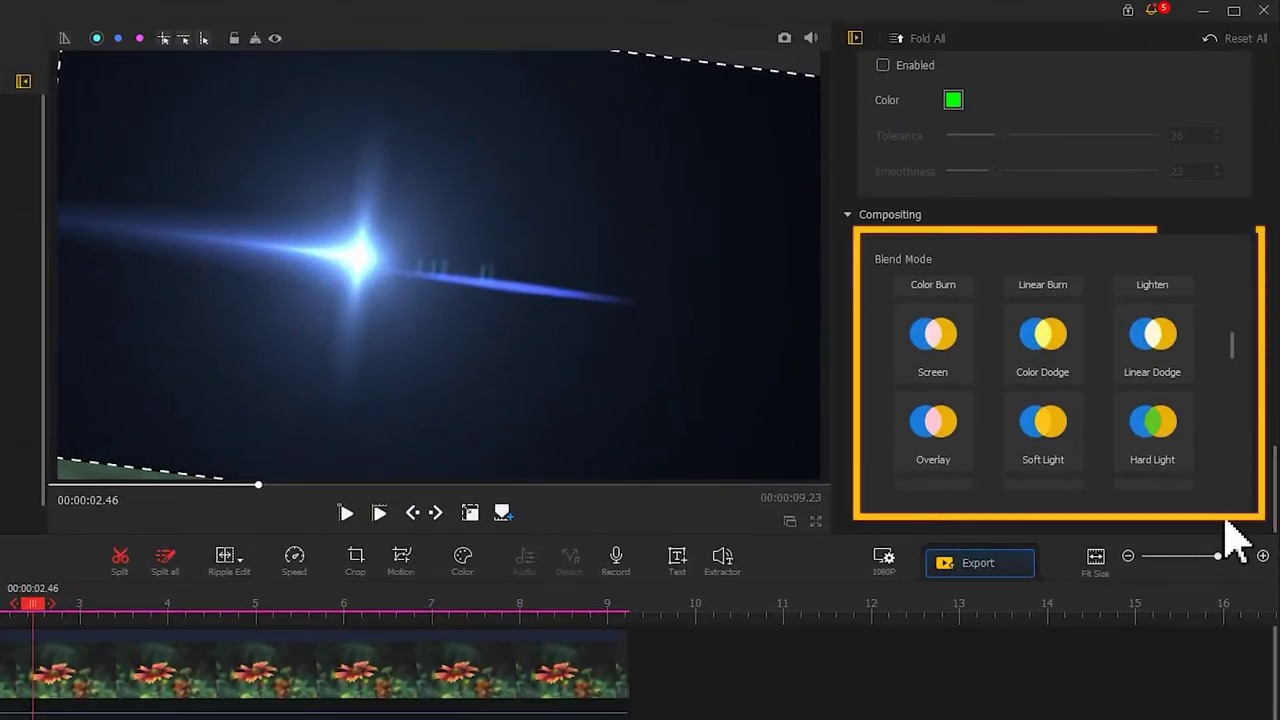
pyautogui.click(928, 345)
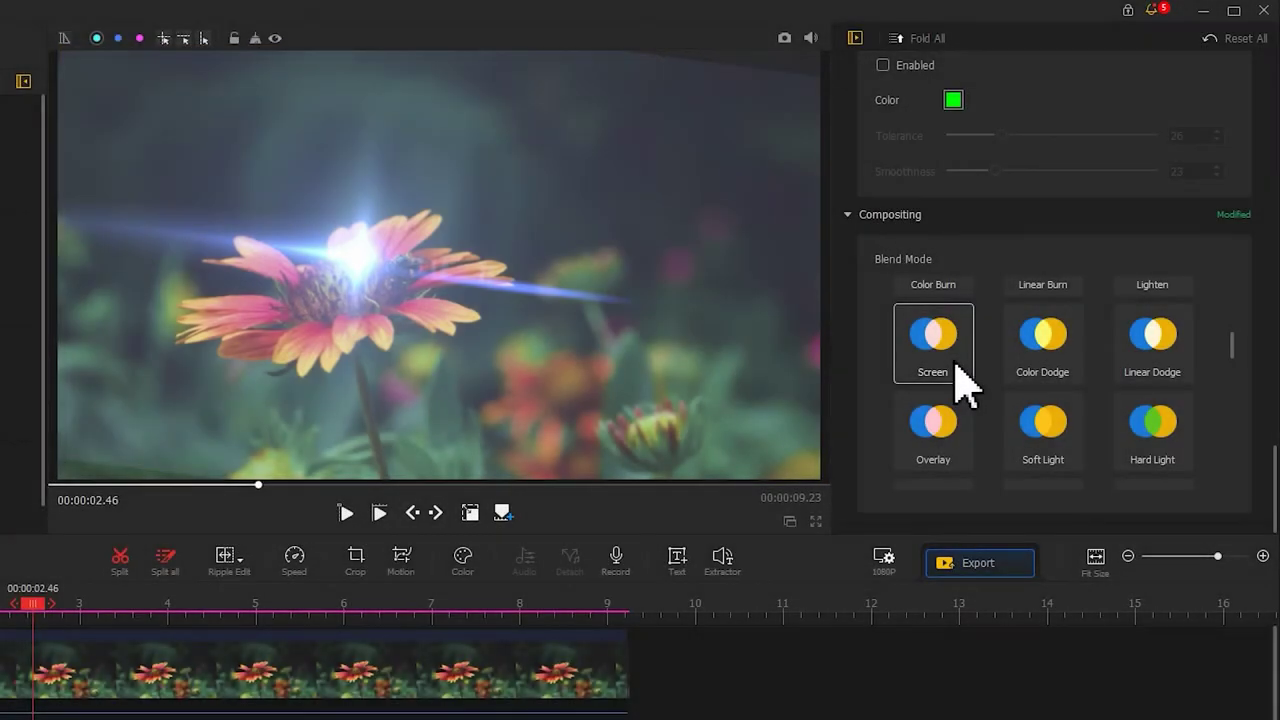
pyautogui.moveTo(1274, 497); pyautogui.dragTo(1262, 75)
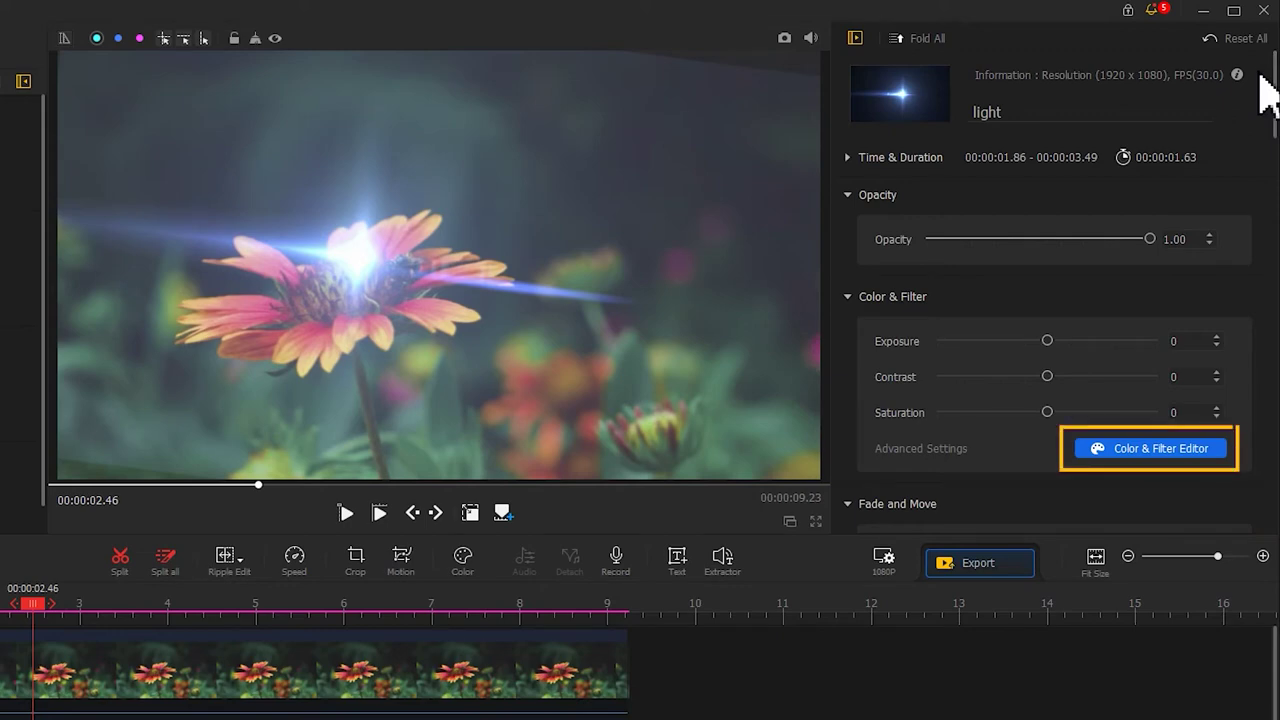
# Step: Grade the flare: Exposure -15, Contrast 67, Saturation -31, Highlights 51, Shadows/Whites -88, Blacks 96
pyautogui.click(1160, 447)
pyautogui.moveTo(1086, 268); pyautogui.dragTo(1130, 302)
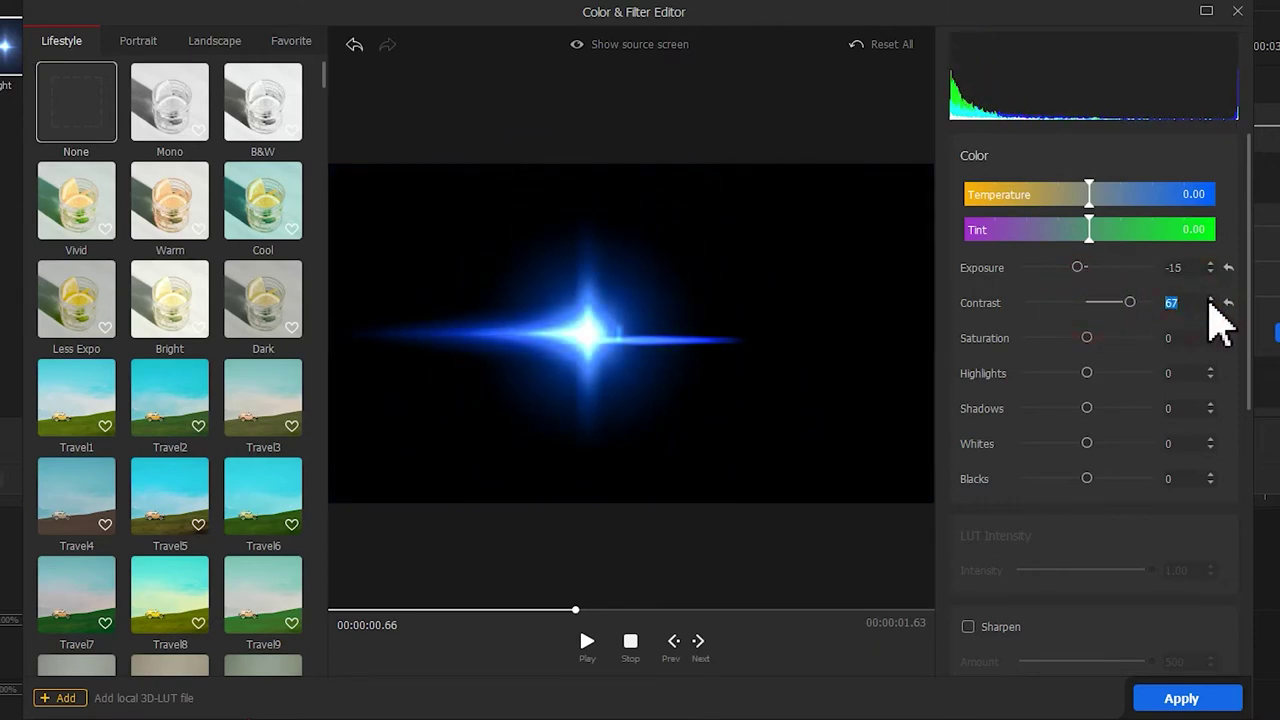
pyautogui.moveTo(1086, 338); pyautogui.dragTo(1141, 479)
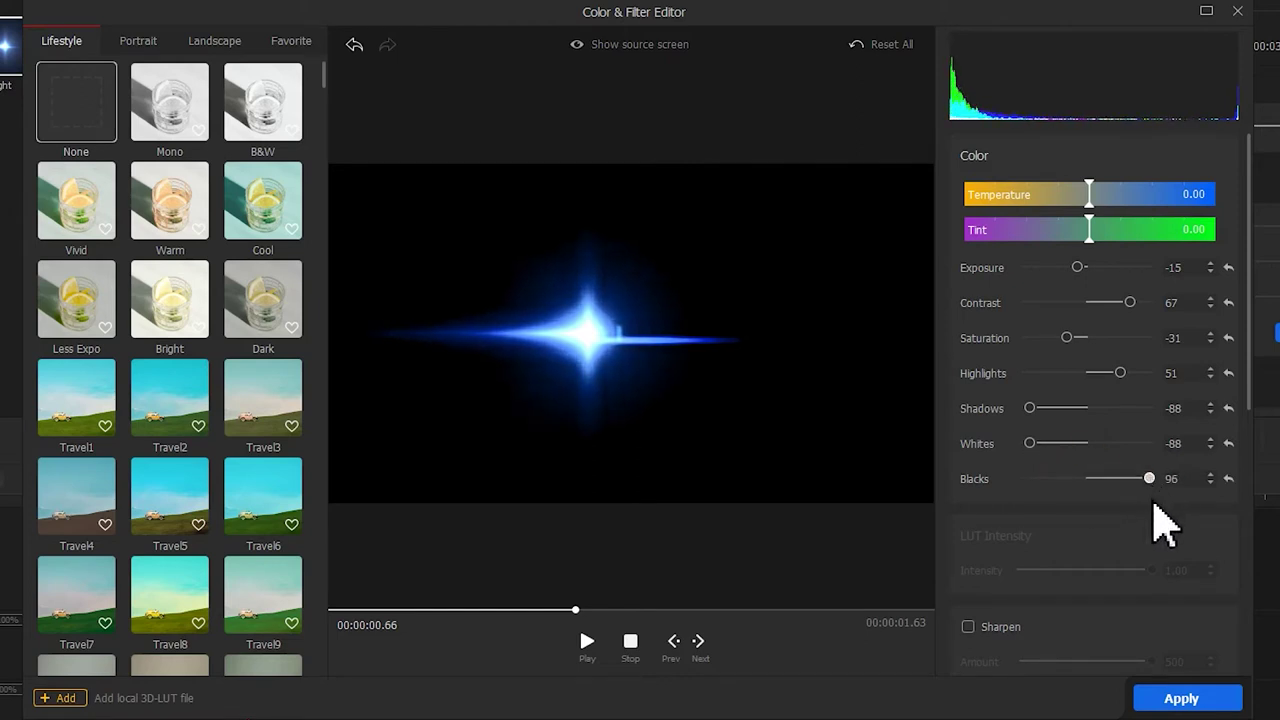
# Step: Apply the flare colour grade and play the intro from 0 to review it
pyautogui.click(1143, 696)
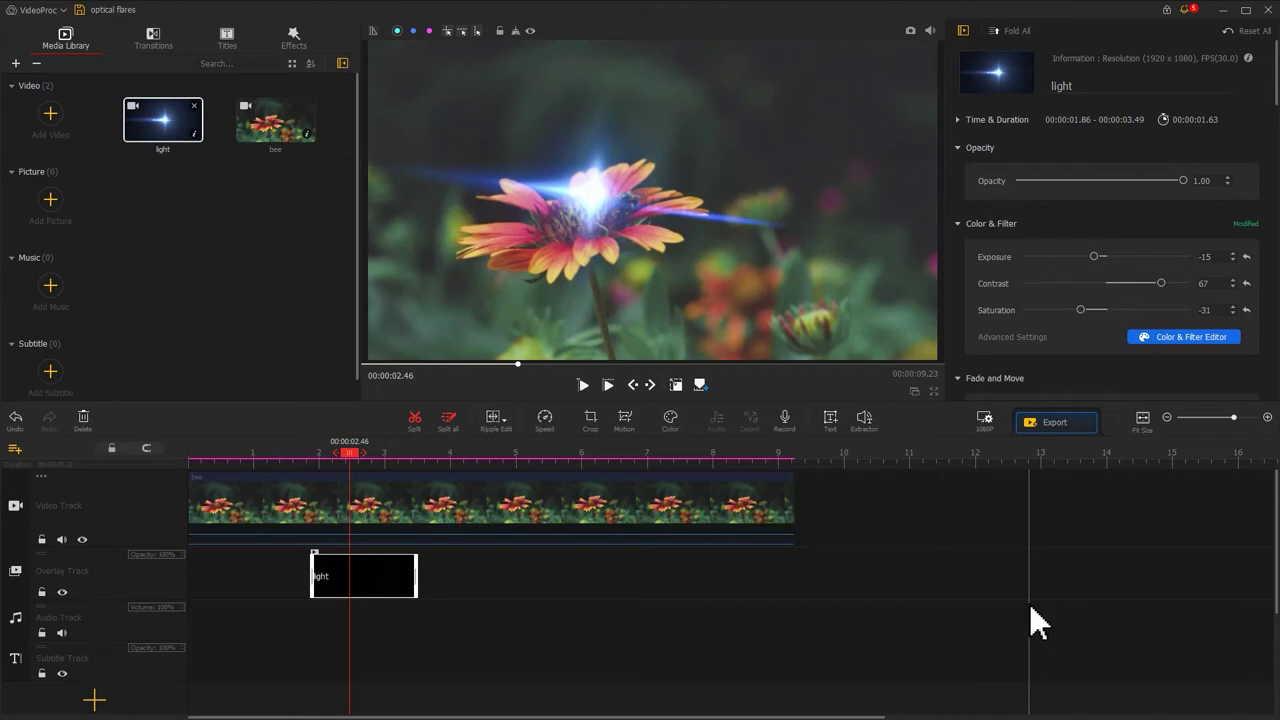
pyautogui.moveTo(342, 452); pyautogui.dragTo(155, 455)
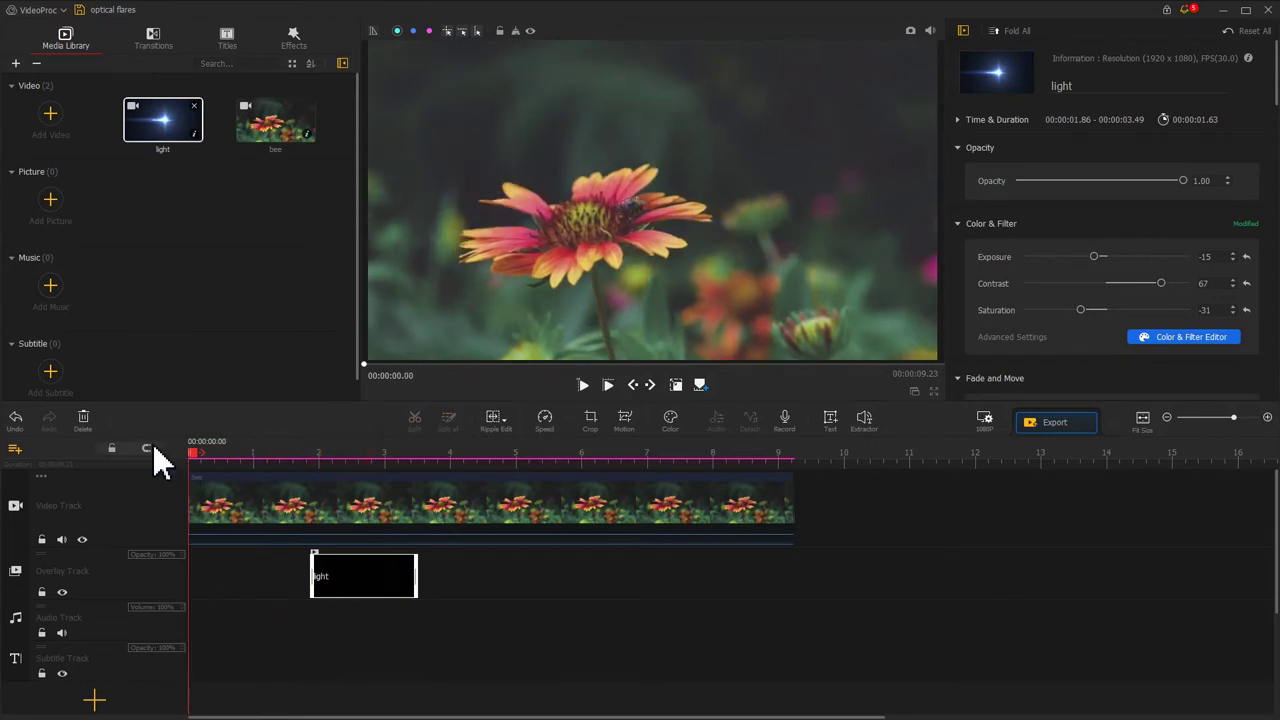
pyautogui.click(580, 388)
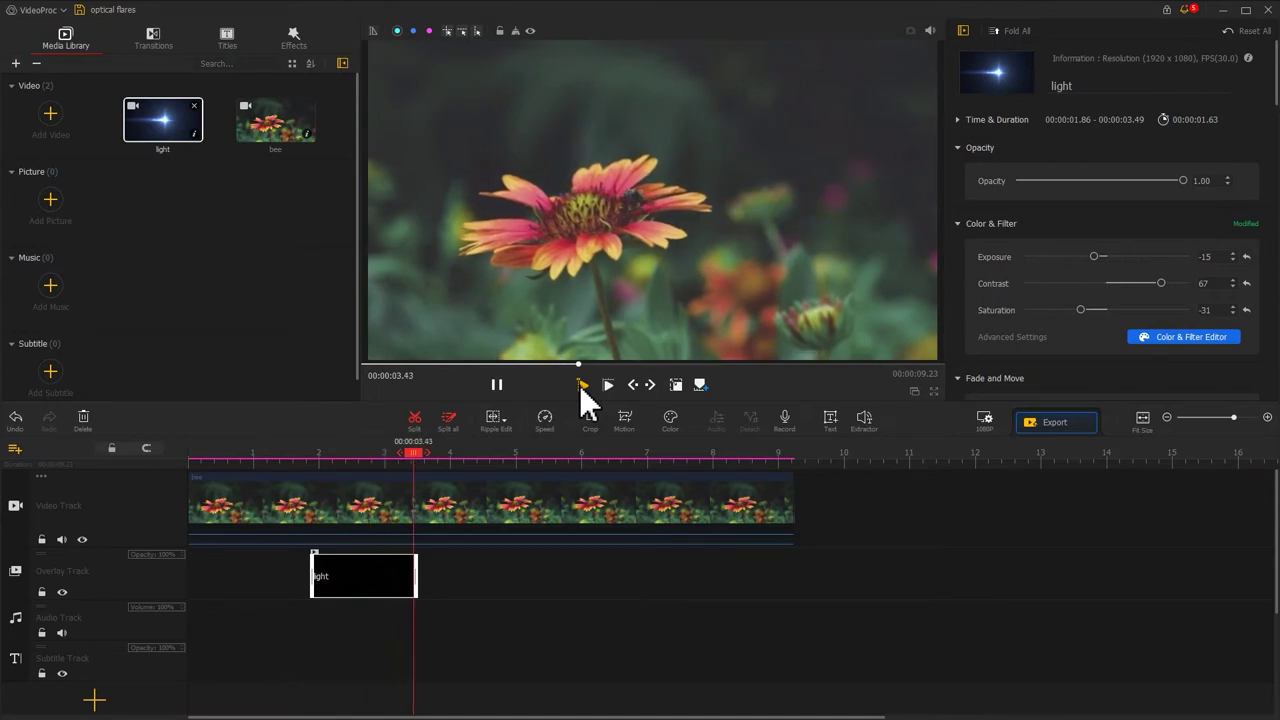
pyautogui.click(498, 385)
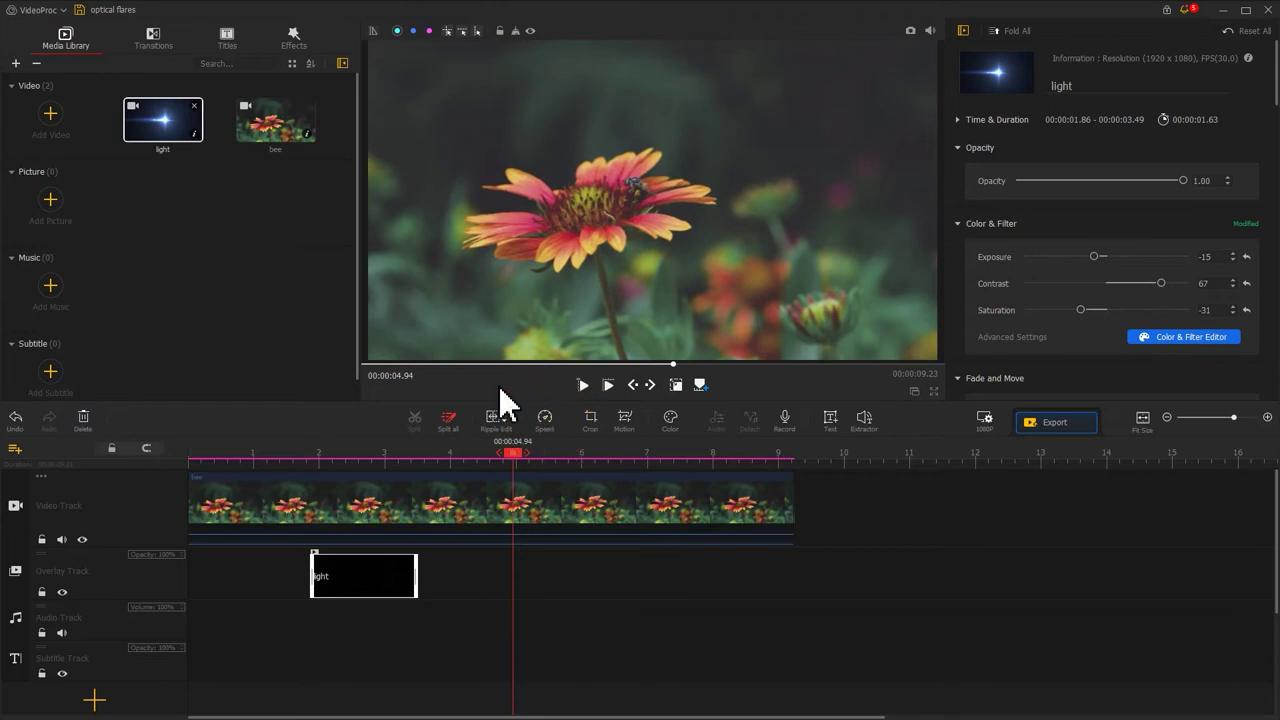
# Step: Give the light clip a Jump speed curve with ends and peaks raised to about 2x
pyautogui.click(545, 418)
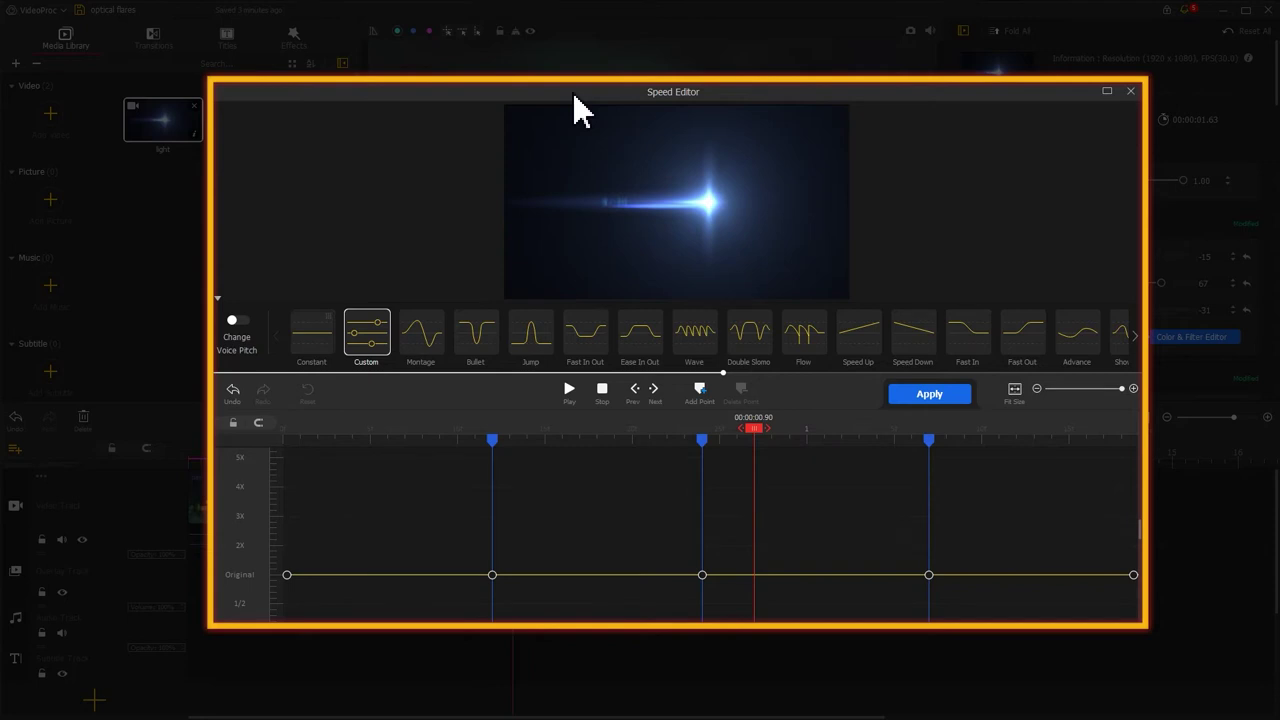
pyautogui.click(540, 335)
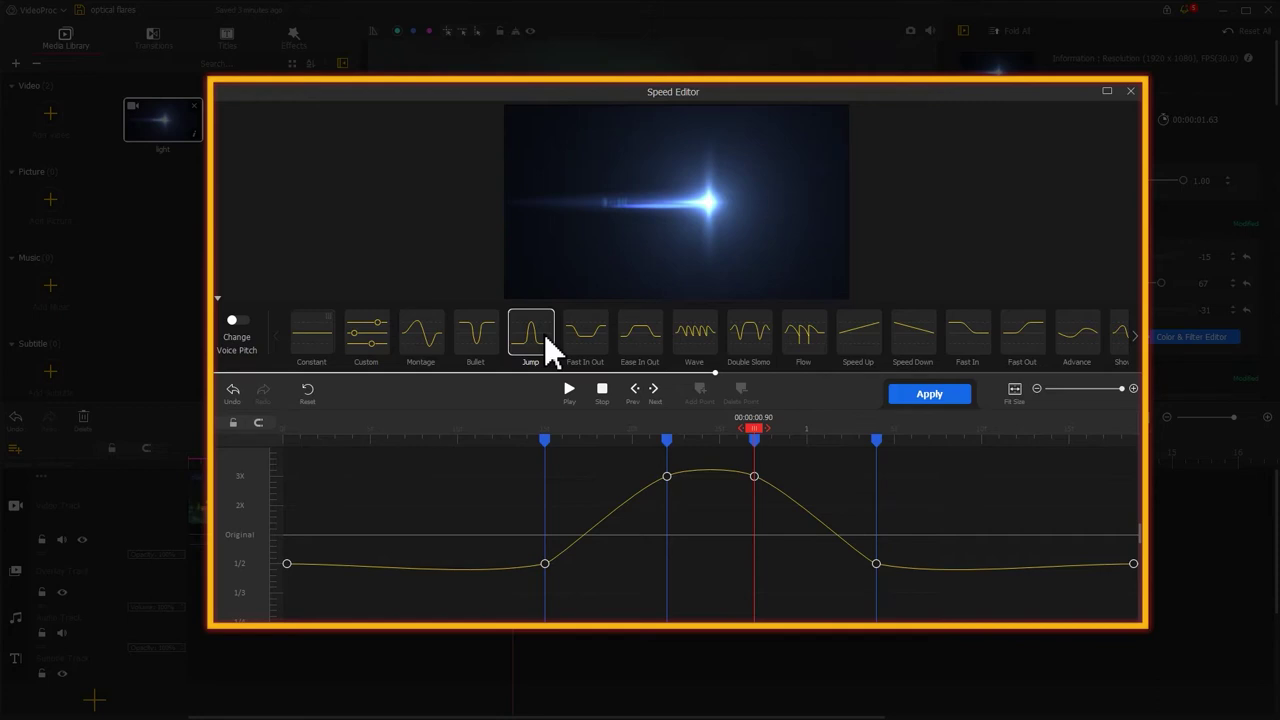
pyautogui.moveTo(287, 563); pyautogui.dragTo(288, 498)
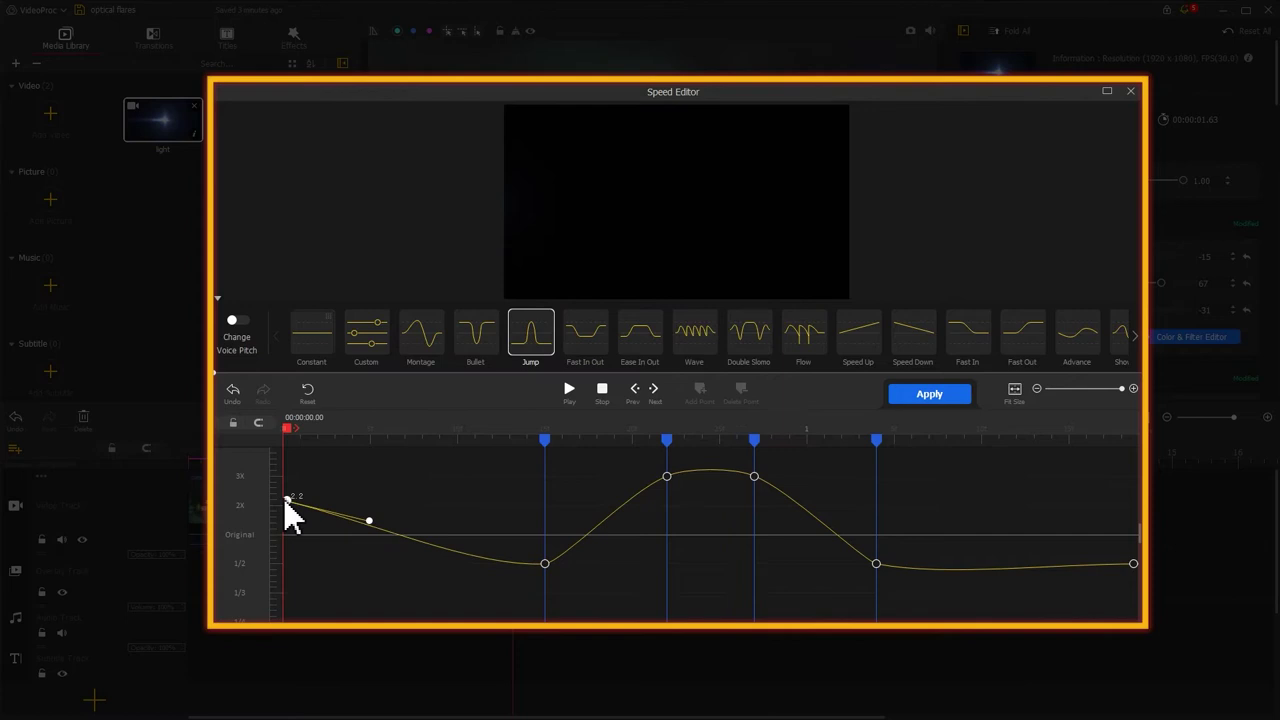
pyautogui.moveTo(542, 562); pyautogui.dragTo(551, 503)
pyautogui.moveTo(666, 528); pyautogui.dragTo(671, 480)
pyautogui.moveTo(754, 529); pyautogui.dragTo(757, 488)
pyautogui.moveTo(876, 617); pyautogui.dragTo(881, 554)
pyautogui.moveTo(1133, 616); pyautogui.dragTo(1130, 556)
pyautogui.click(934, 393)
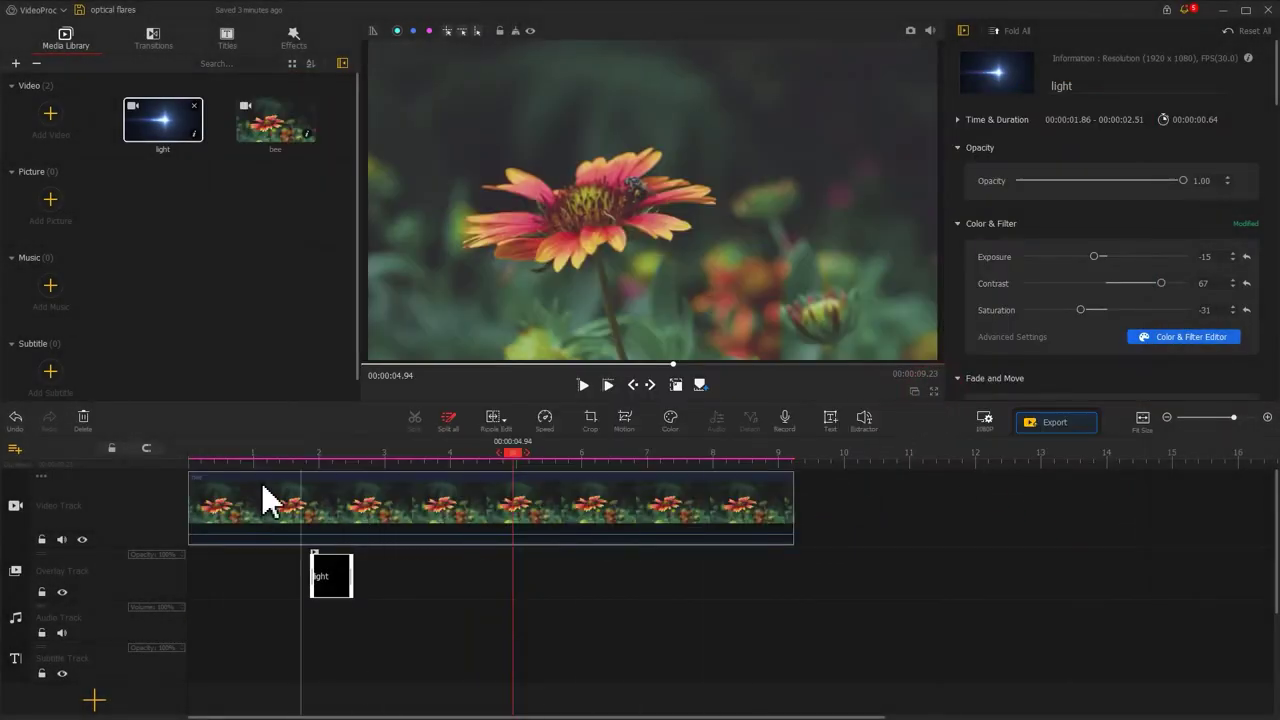
# Step: Return the playhead to the start of the project
pyautogui.click(193, 455)
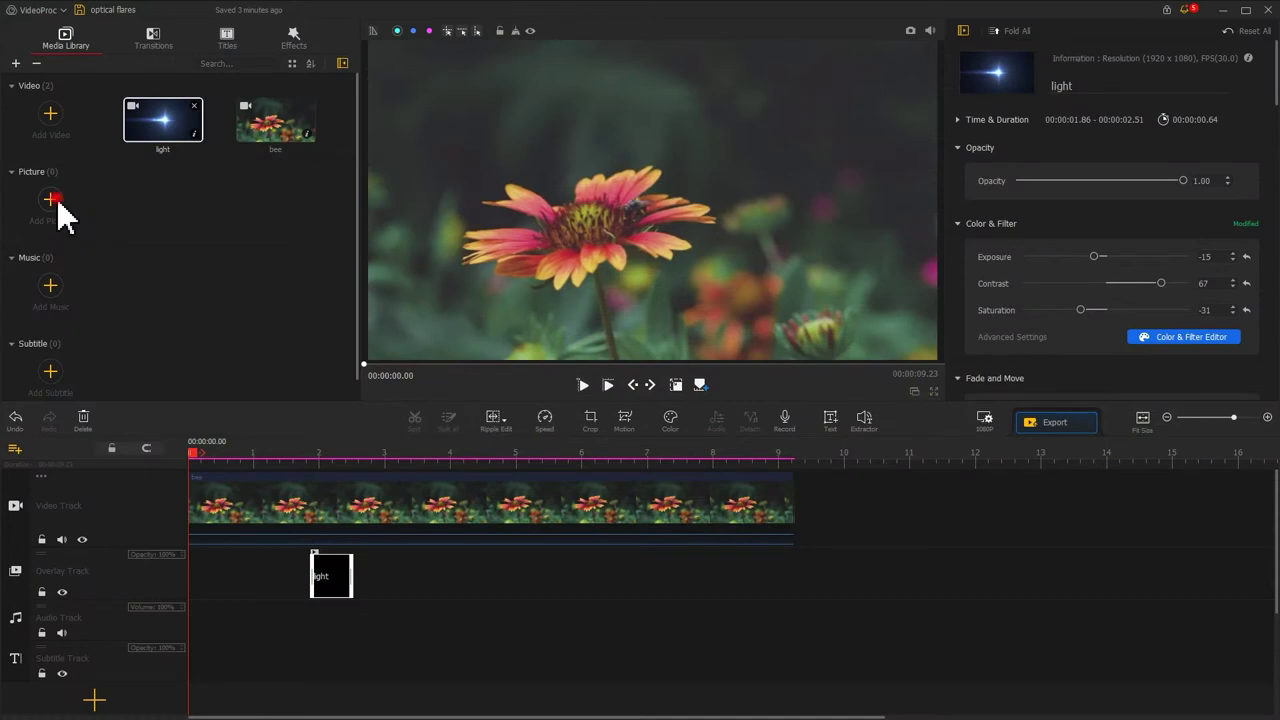
# Step: Import solid picture and place it on a new second overlay track at 00:00:02.20
pyautogui.click(52, 200)
pyautogui.click(405, 118)
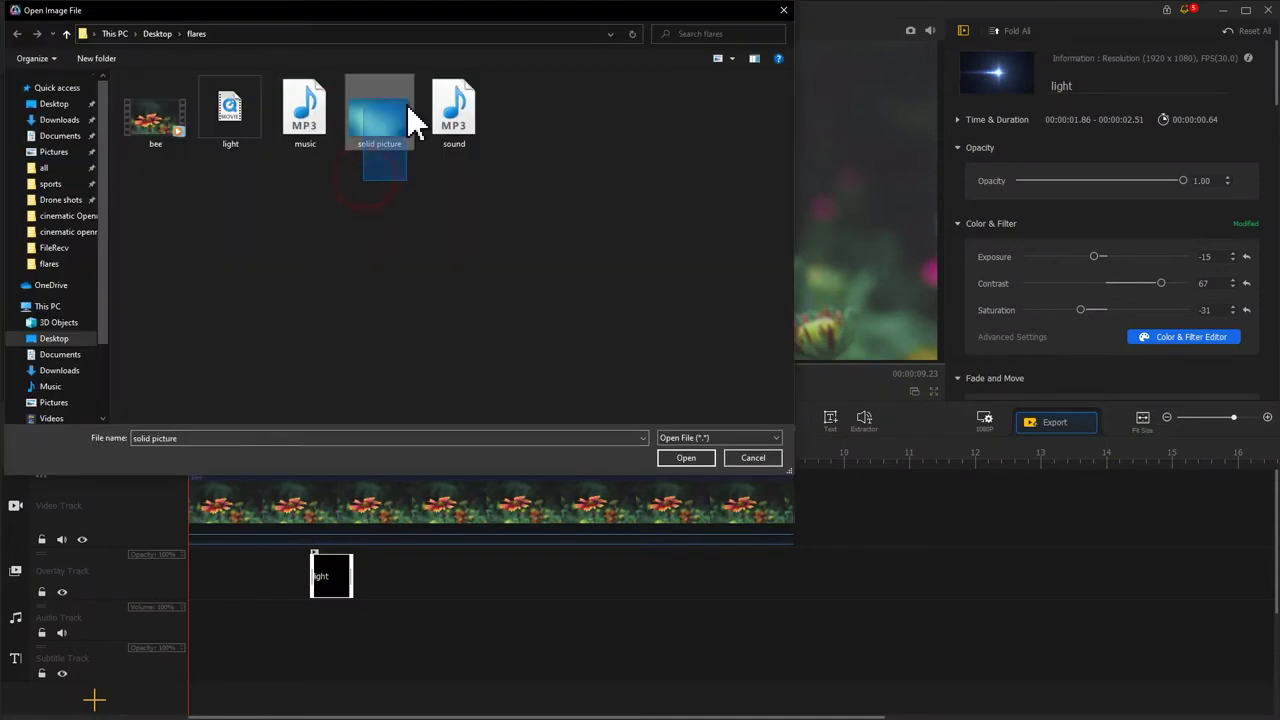
pyautogui.click(686, 460)
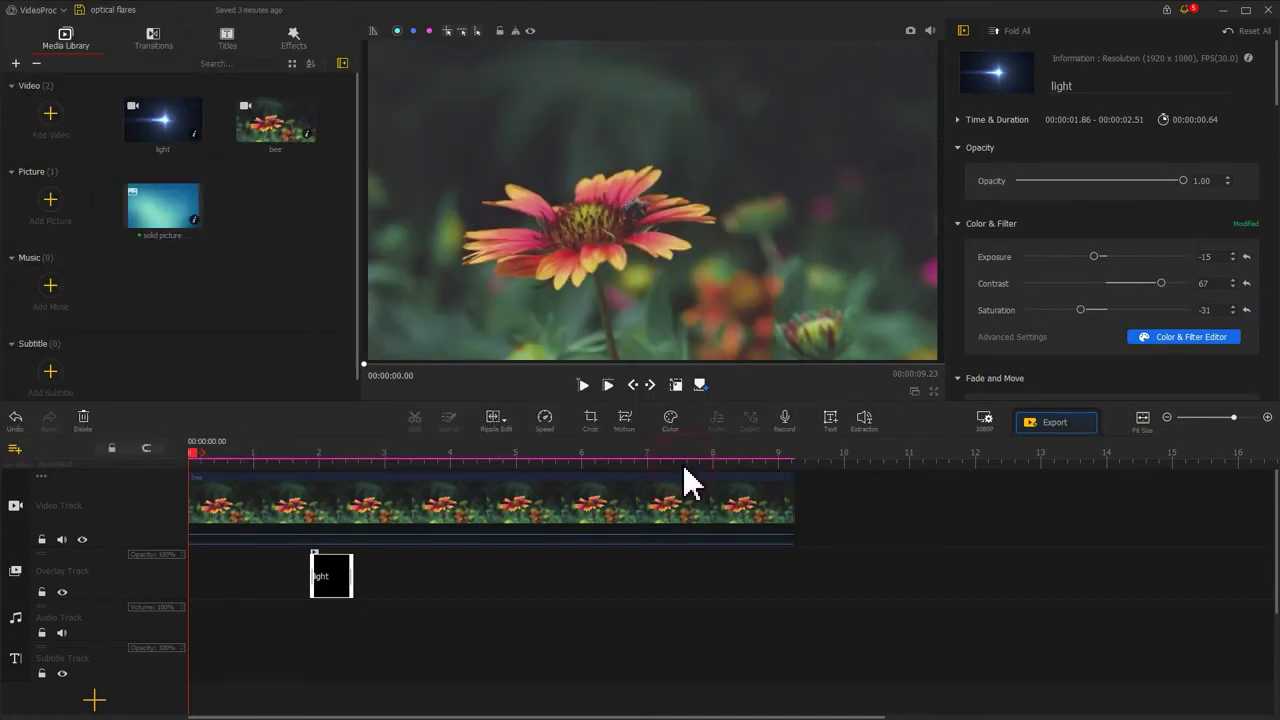
pyautogui.click(140, 581)
pyautogui.click(16, 591)
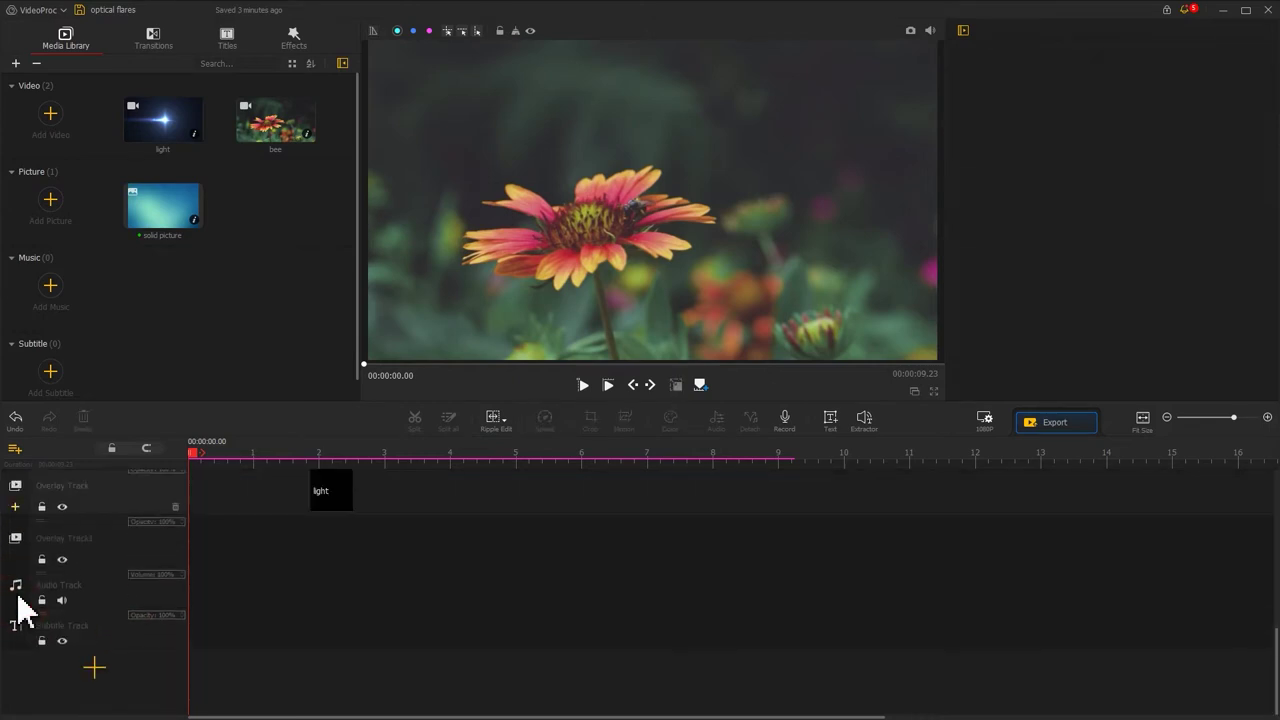
pyautogui.scroll(2, 30, 605)
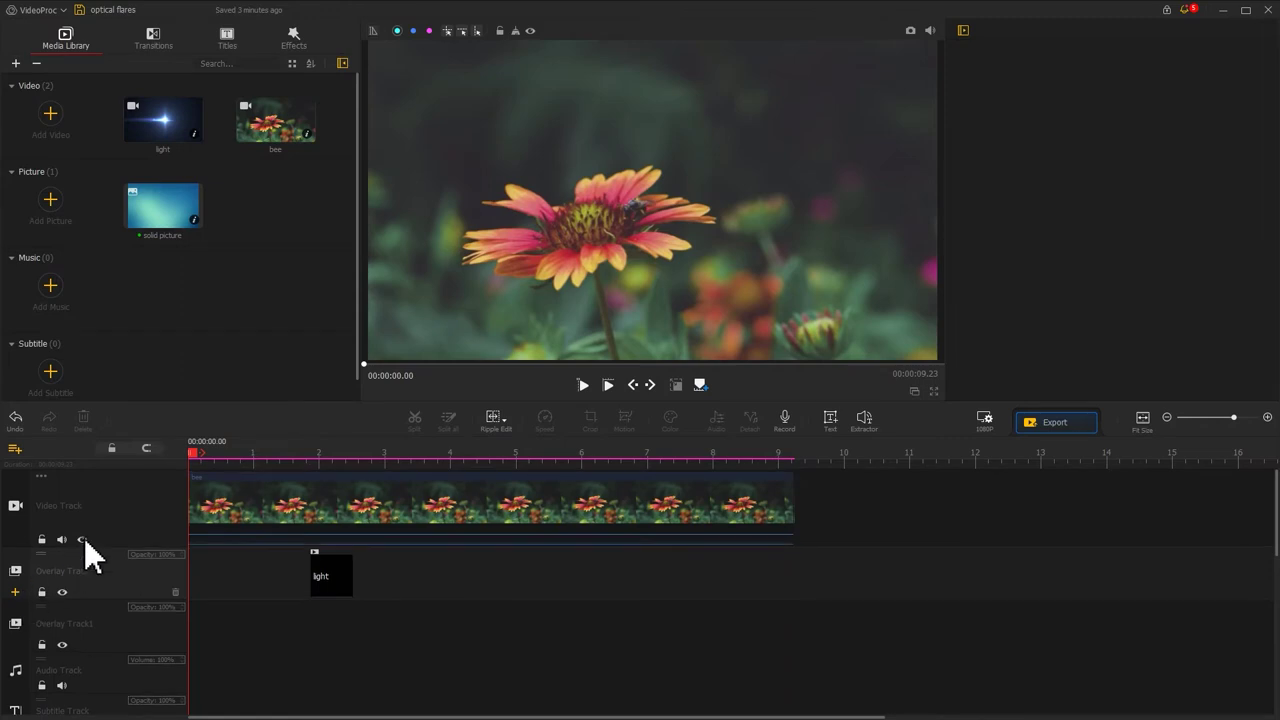
pyautogui.moveTo(191, 452); pyautogui.dragTo(334, 447)
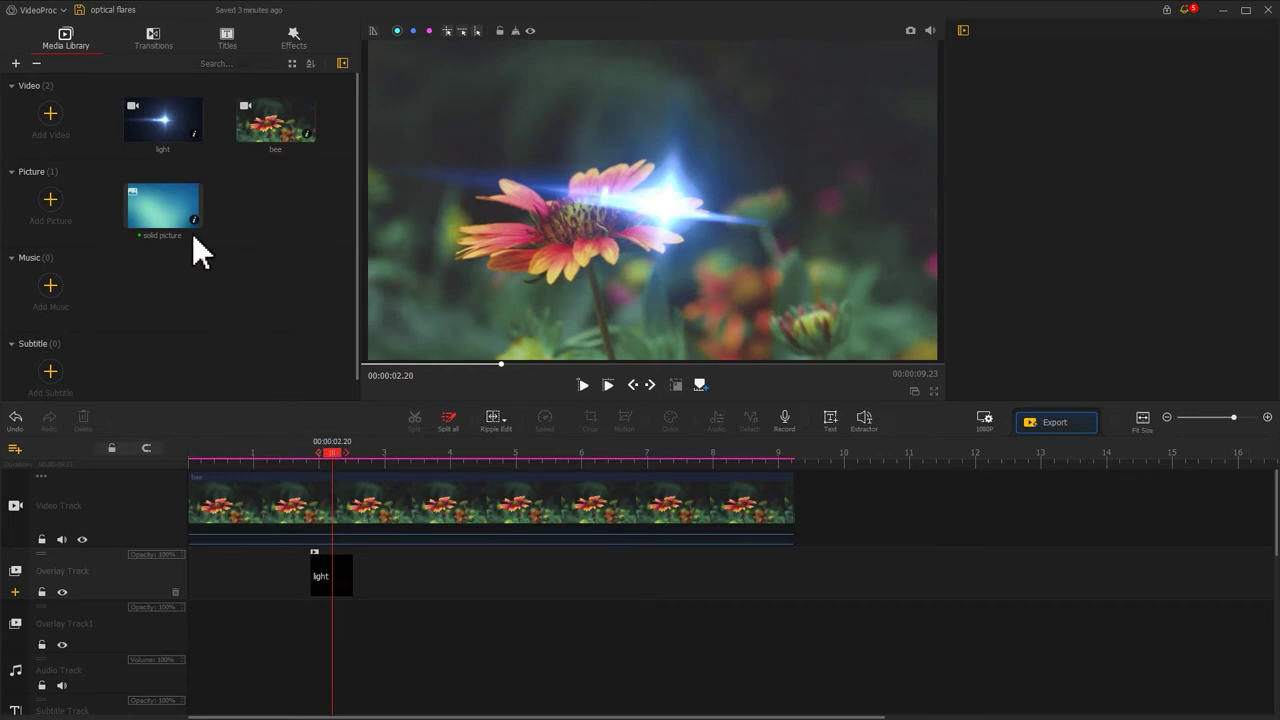
pyautogui.moveTo(168, 214); pyautogui.dragTo(350, 617)
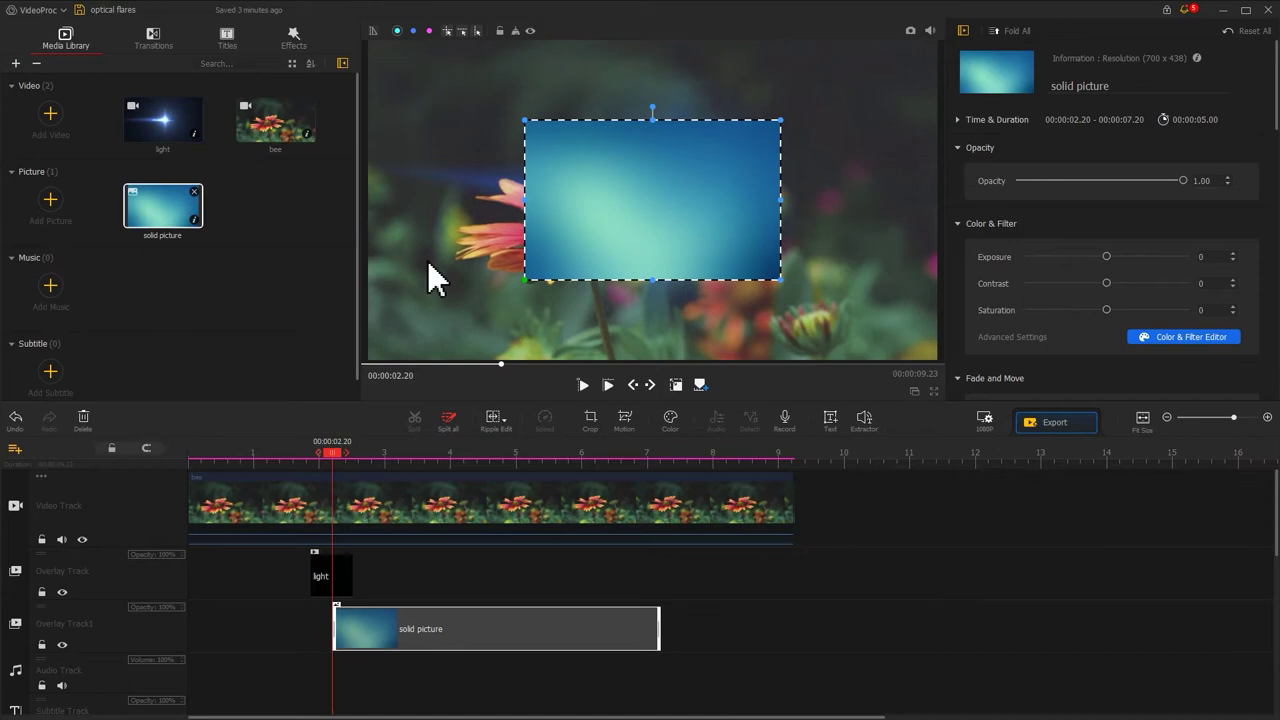
# Step: Rotate, enlarge and shift solid picture to cover the lower frame diagonally
pyautogui.moveTo(655, 107); pyautogui.dragTo(667, 108)
pyautogui.moveTo(663, 157); pyautogui.dragTo(613, 212)
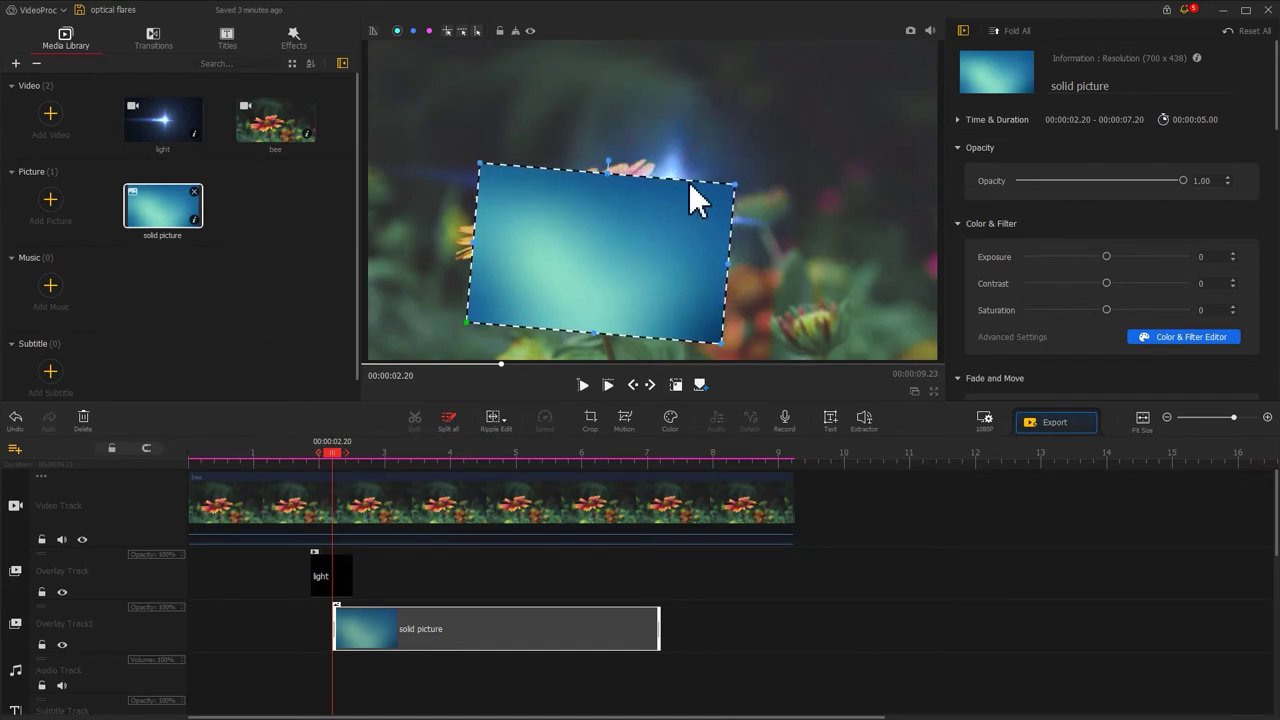
pyautogui.moveTo(731, 177); pyautogui.dragTo(1000, 113)
pyautogui.moveTo(466, 343); pyautogui.dragTo(306, 357)
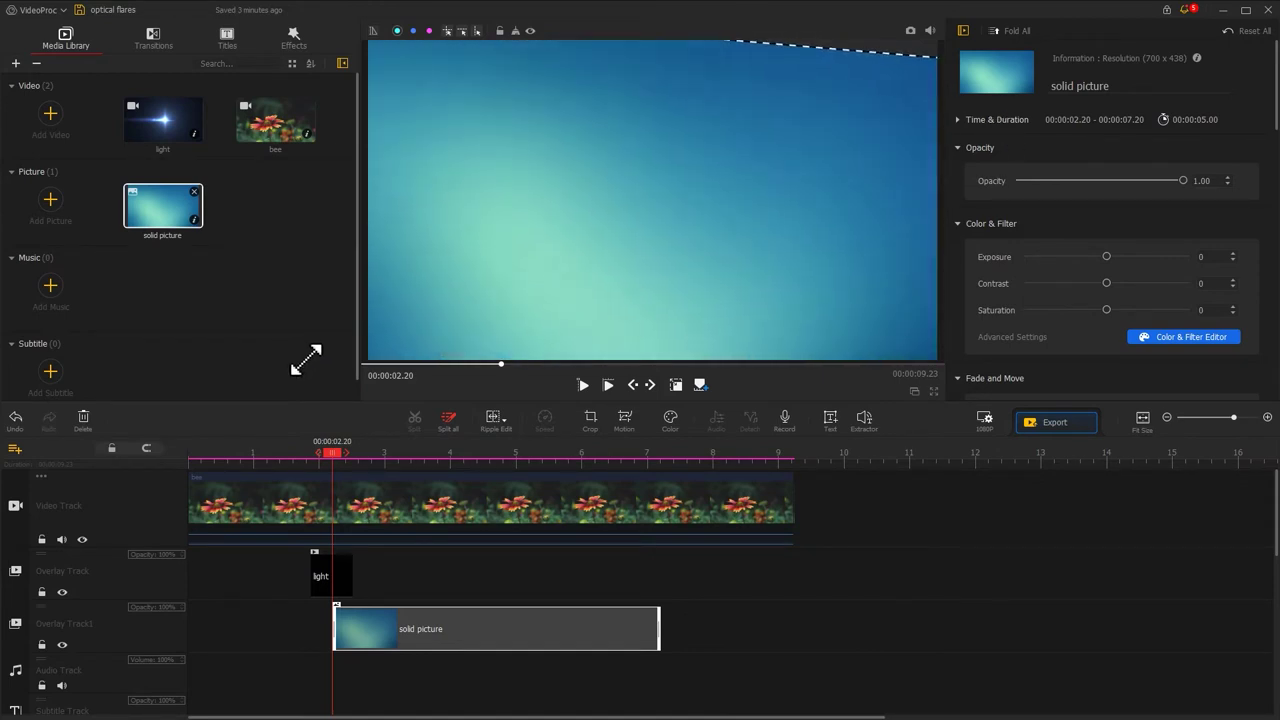
pyautogui.moveTo(580, 175); pyautogui.dragTo(580, 343)
pyautogui.moveTo(649, 194); pyautogui.dragTo(749, 251)
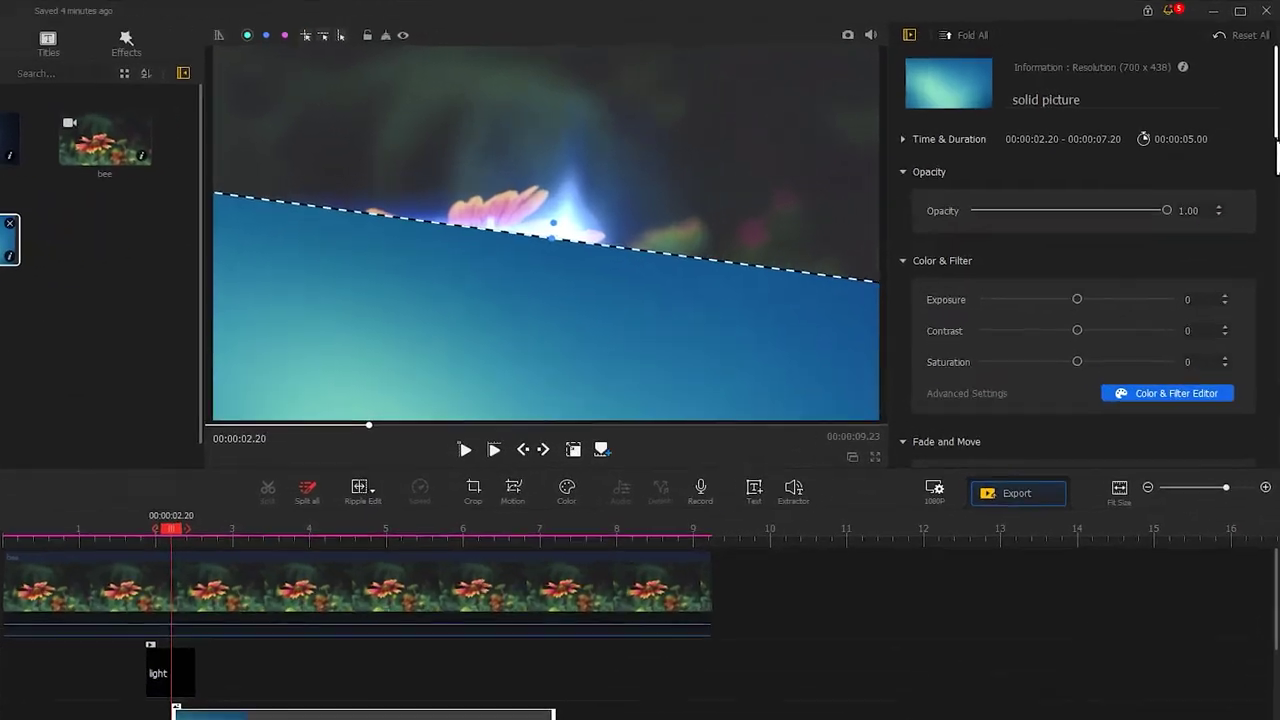
# Step: Set the solid picture overlay's blend mode to Divide
pyautogui.scroll(-10, 1266, 470)
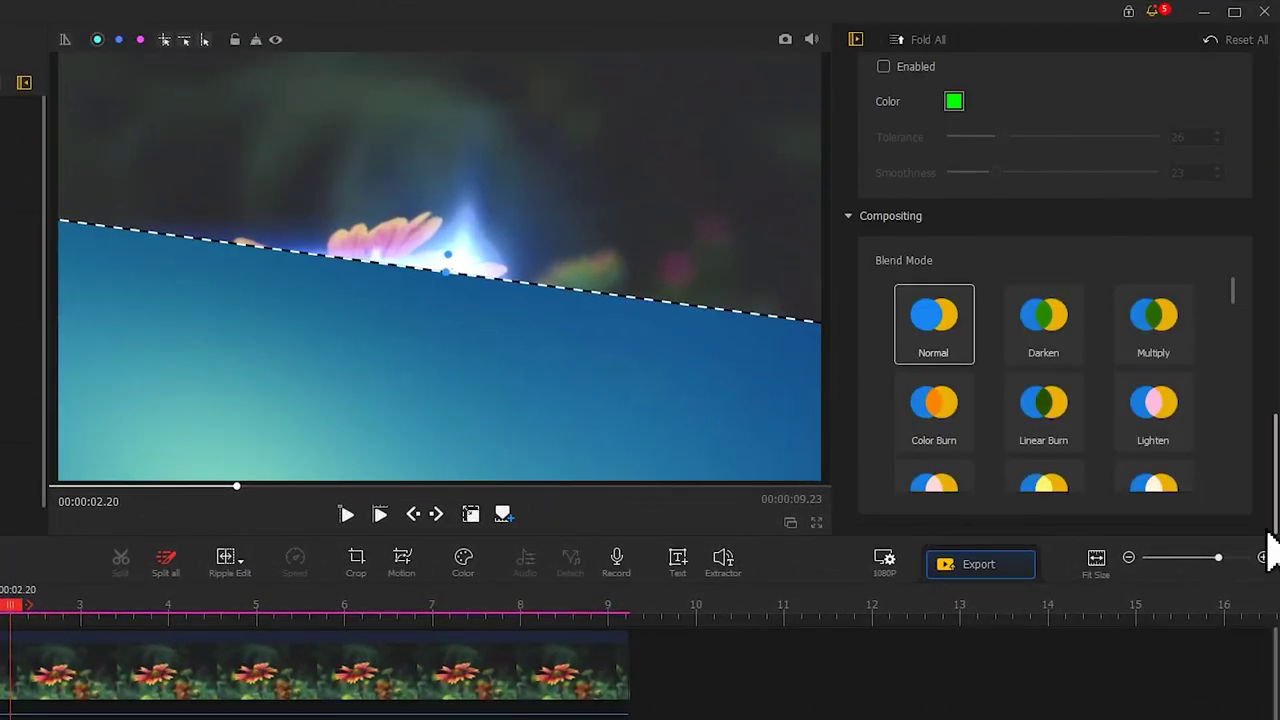
pyautogui.moveTo(1233, 290); pyautogui.dragTo(1255, 465)
pyautogui.click(1070, 420)
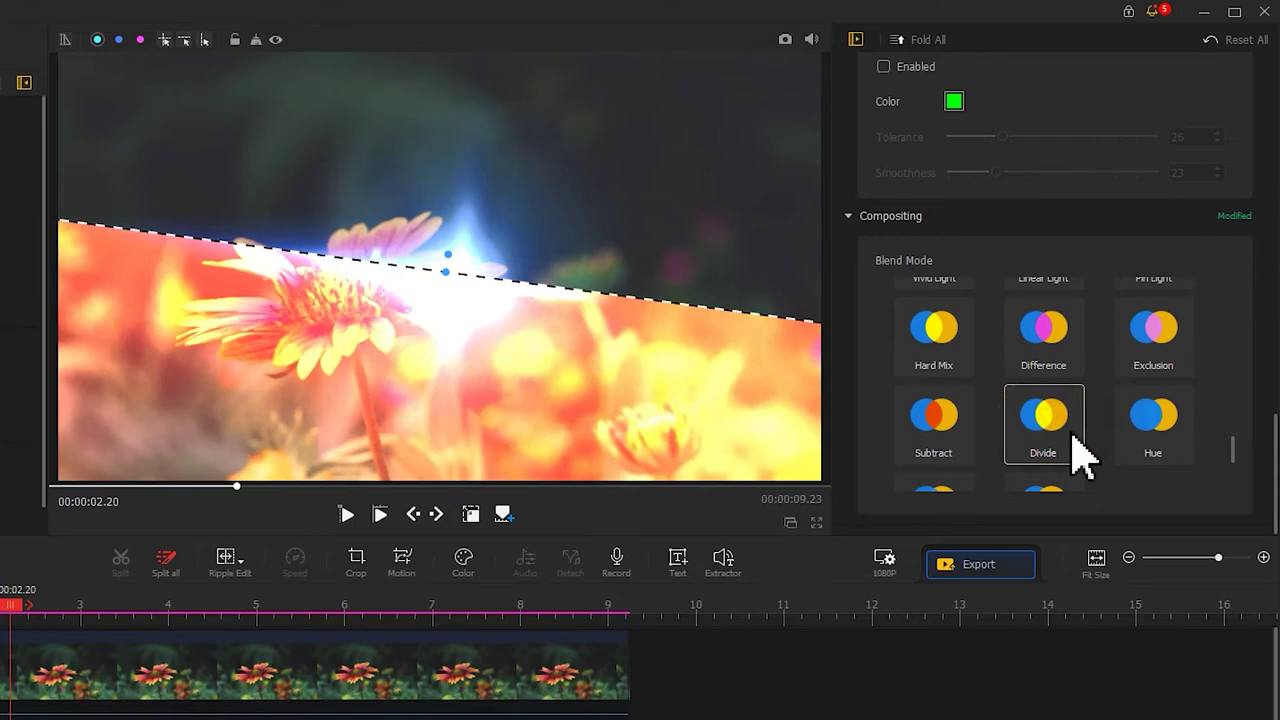
# Step: Grade the overlay to Exposure 100, Contrast -78, Saturation -50 and play from the start
pyautogui.moveTo(1268, 445); pyautogui.dragTo(1264, 70)
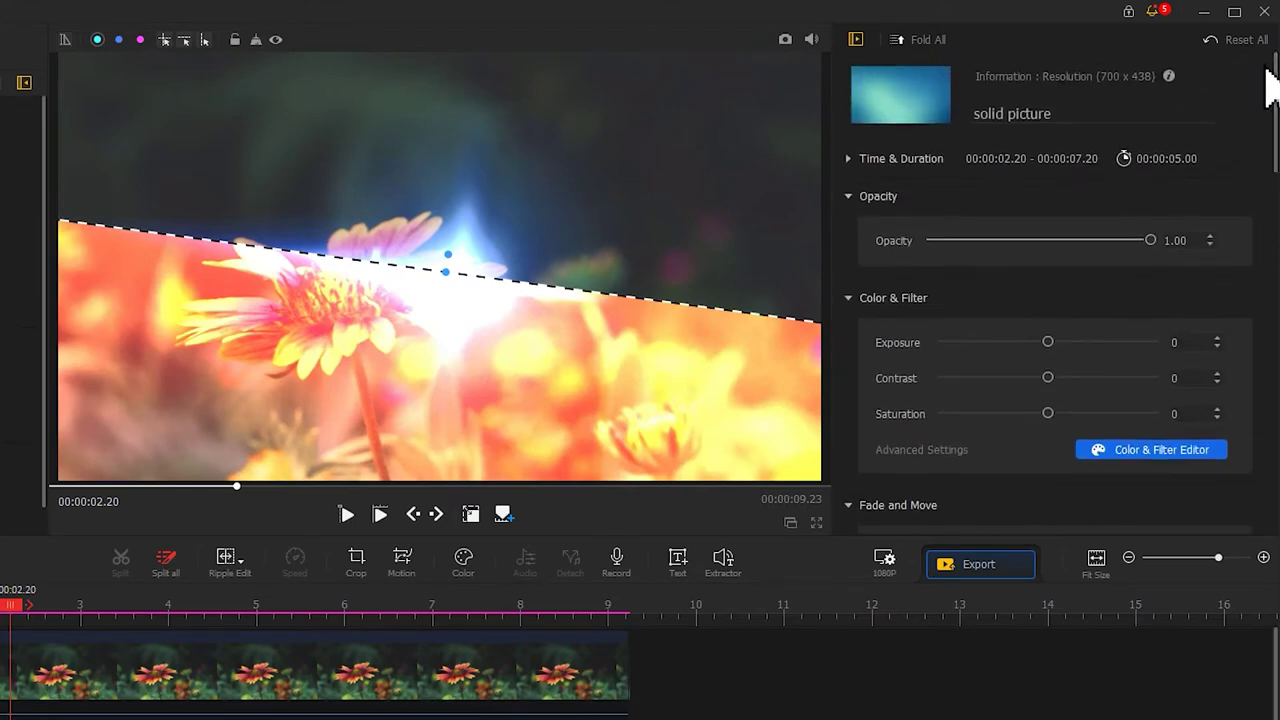
pyautogui.moveTo(1048, 342); pyautogui.dragTo(1160, 344)
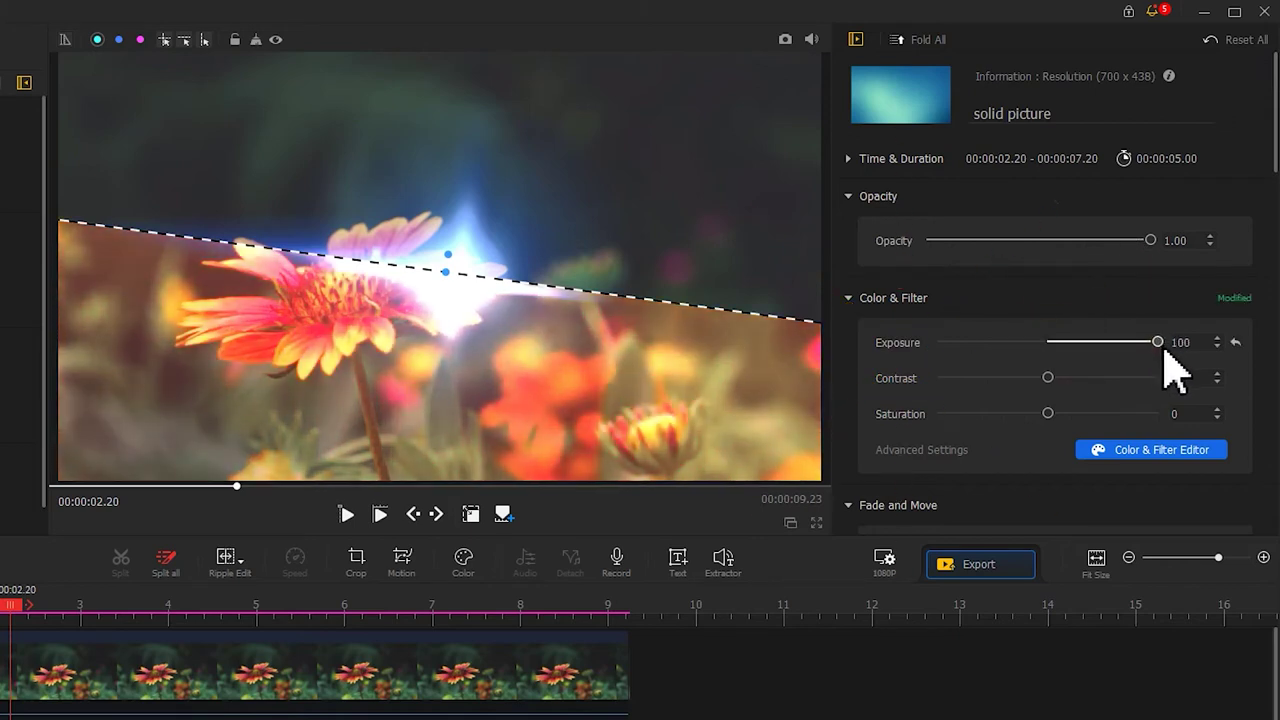
pyautogui.moveTo(1048, 378); pyautogui.dragTo(962, 378)
pyautogui.moveTo(1046, 414); pyautogui.dragTo(994, 418)
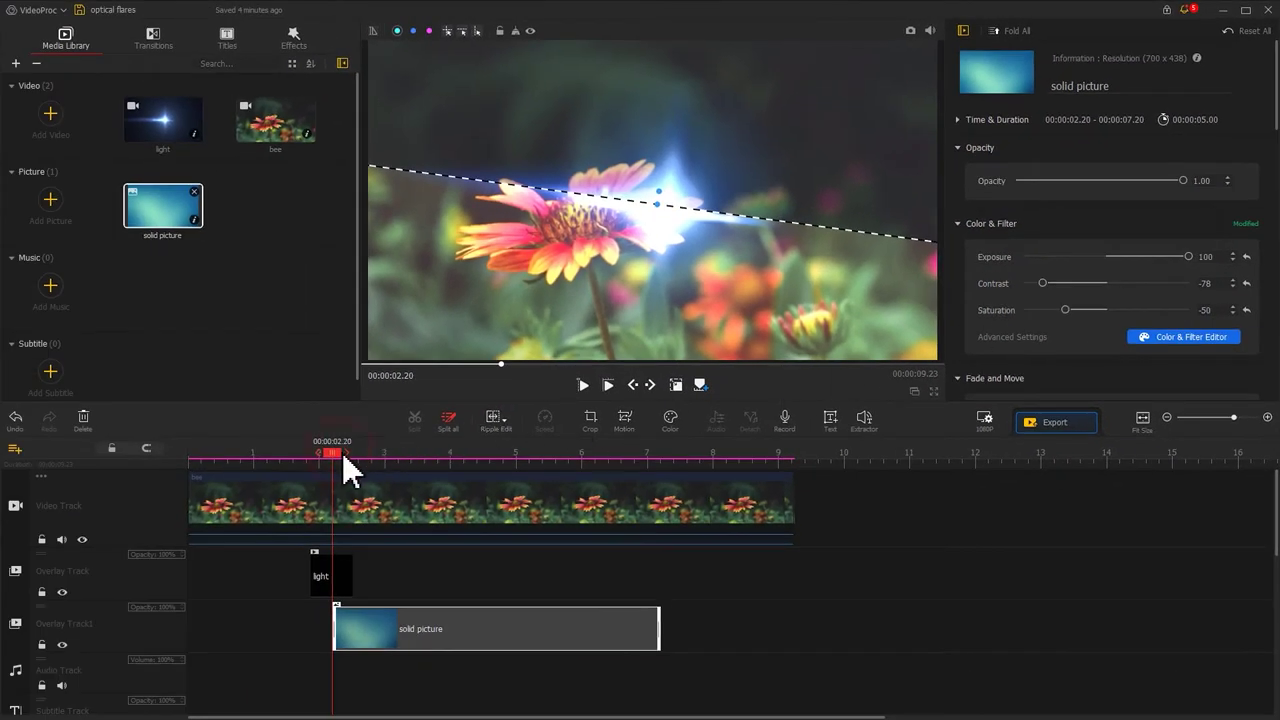
pyautogui.moveTo(343, 461); pyautogui.dragTo(119, 462)
pyautogui.press('space')
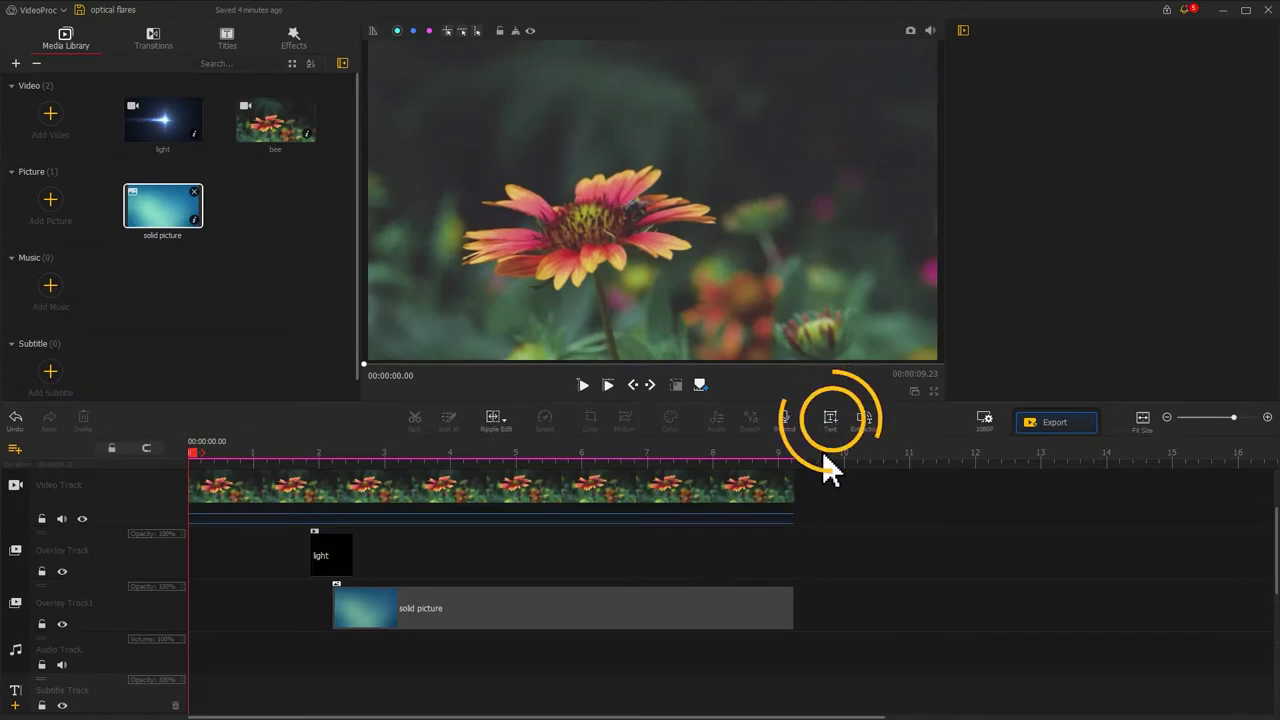
# Step: Add a new text title and edit its text to SLICE
pyautogui.click(830, 421)
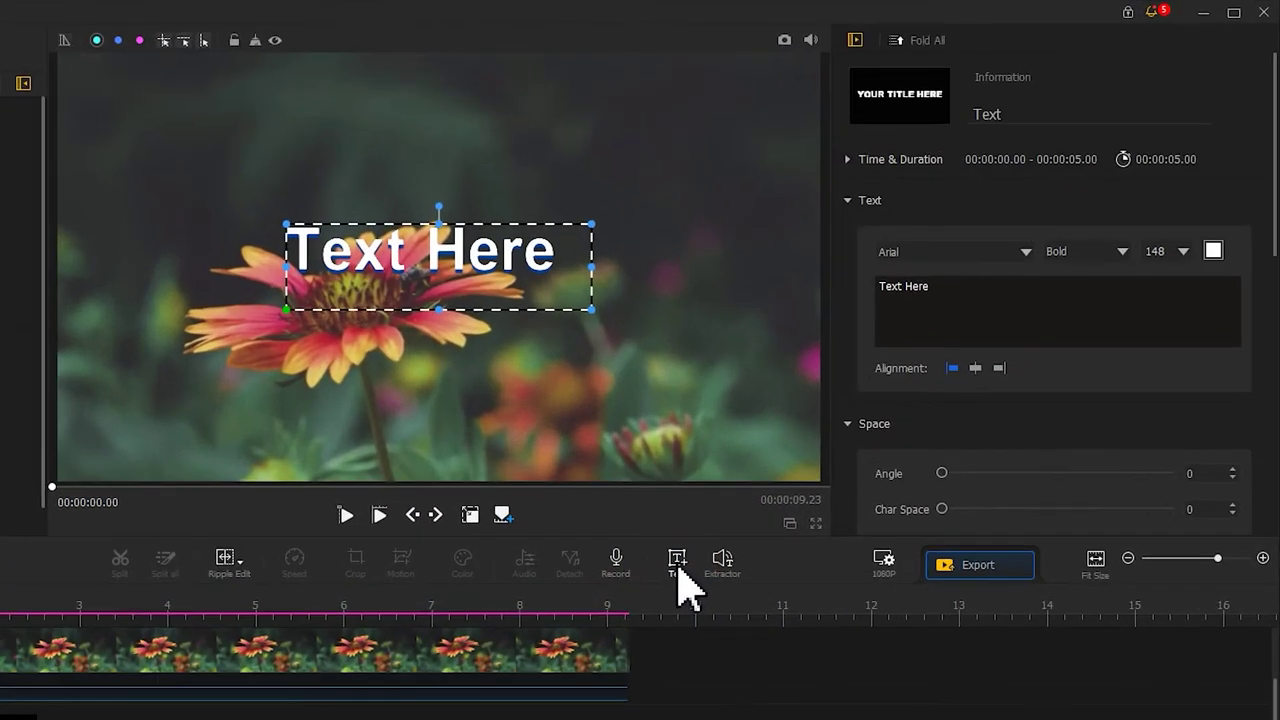
pyautogui.click(965, 293)
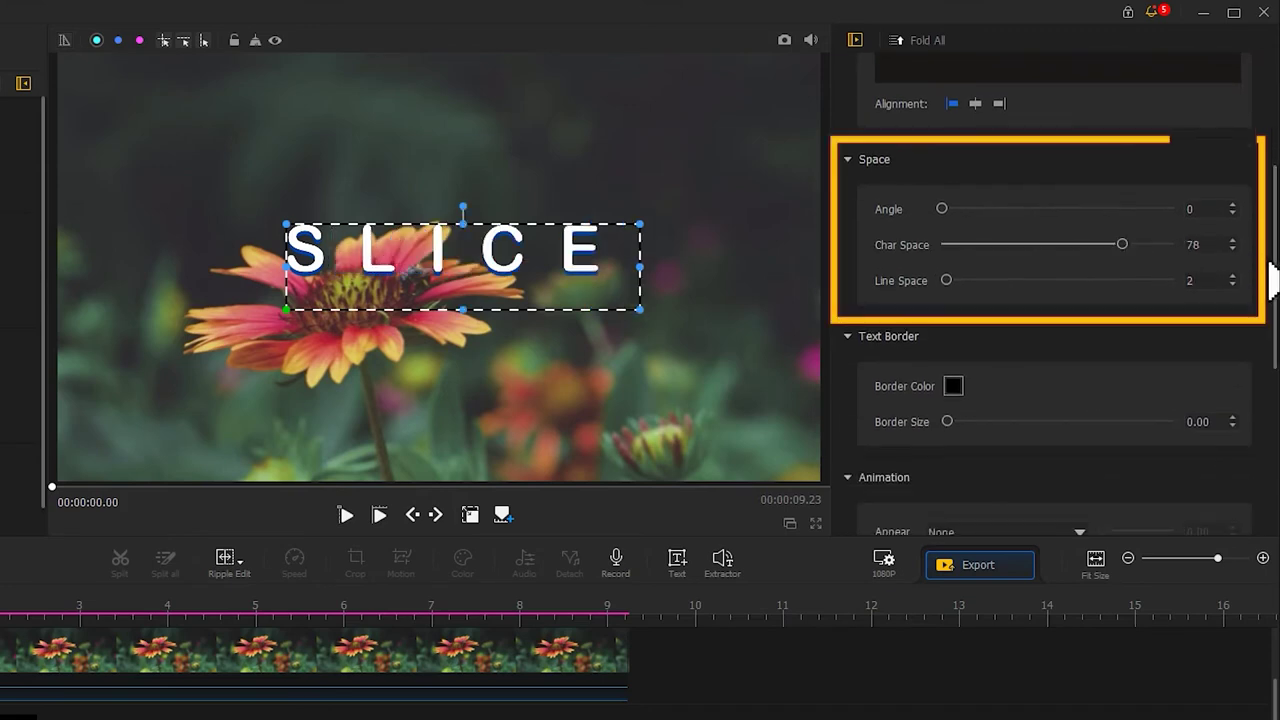
pyautogui.scroll(-5, 1270, 330)
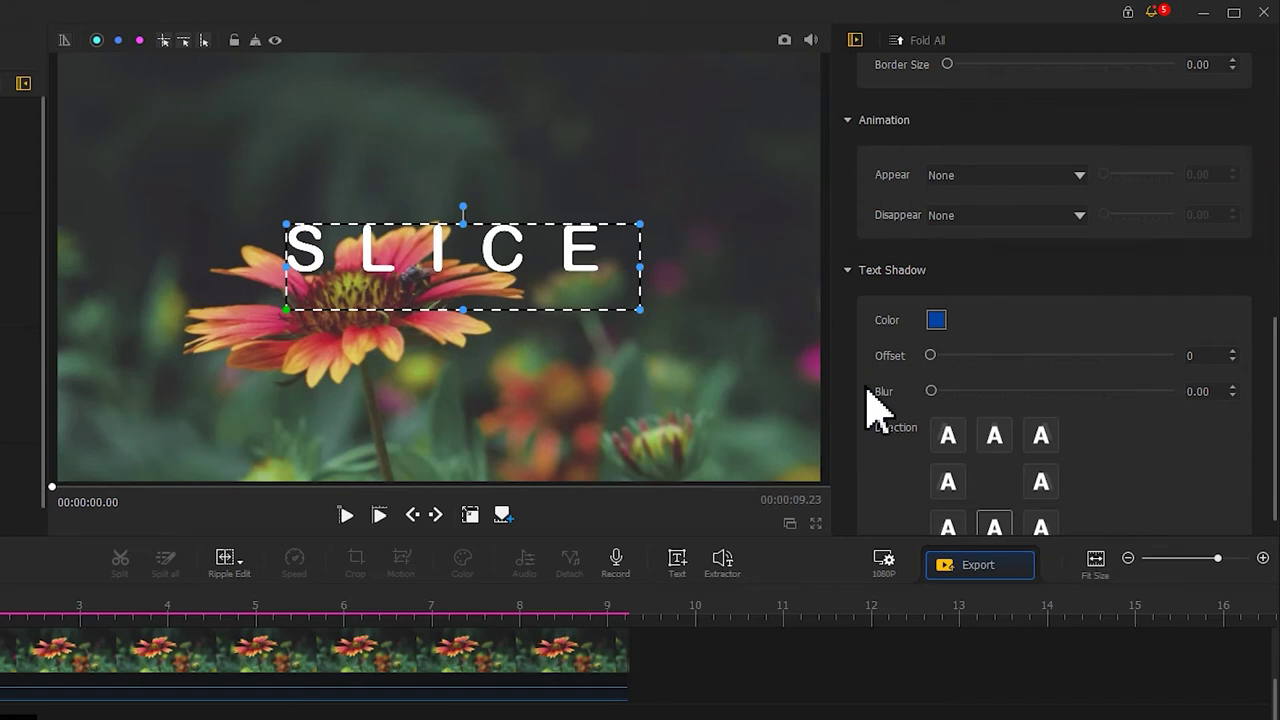
# Step: Give the SLICE title a 1.15 s Fade In and trim it to end at 00:00:02.20
pyautogui.click(1022, 176)
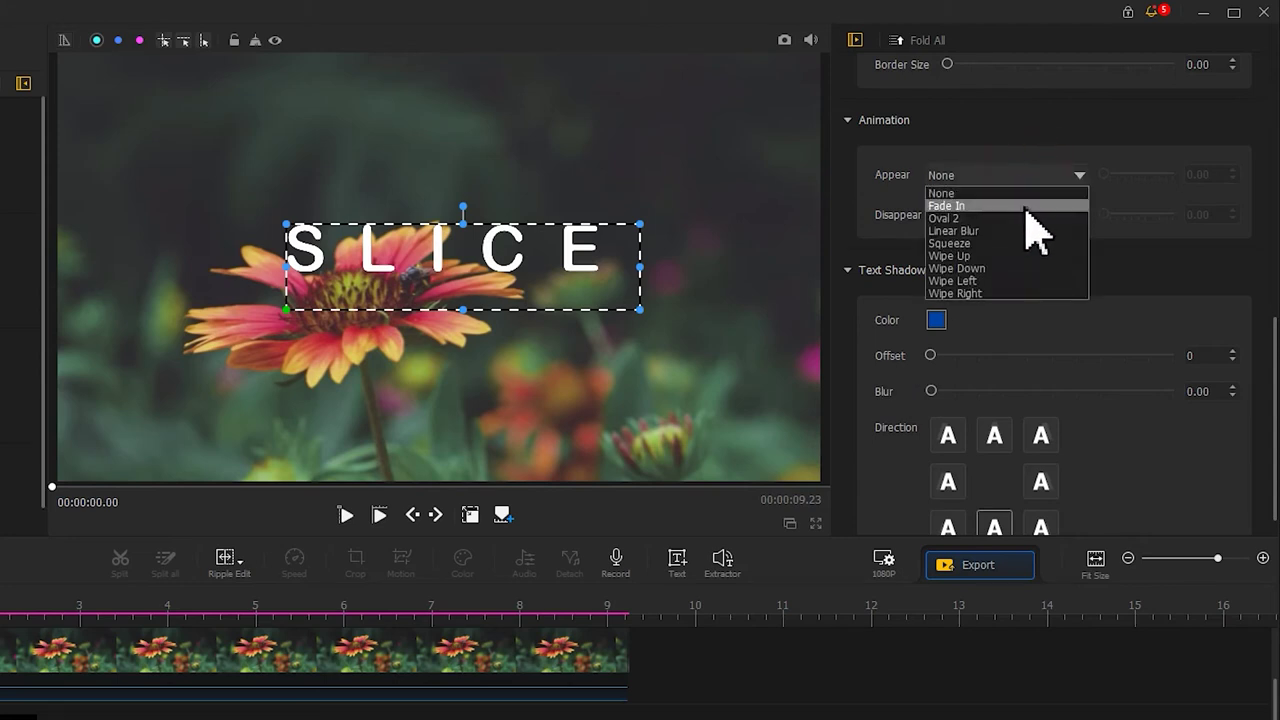
pyautogui.click(1027, 206)
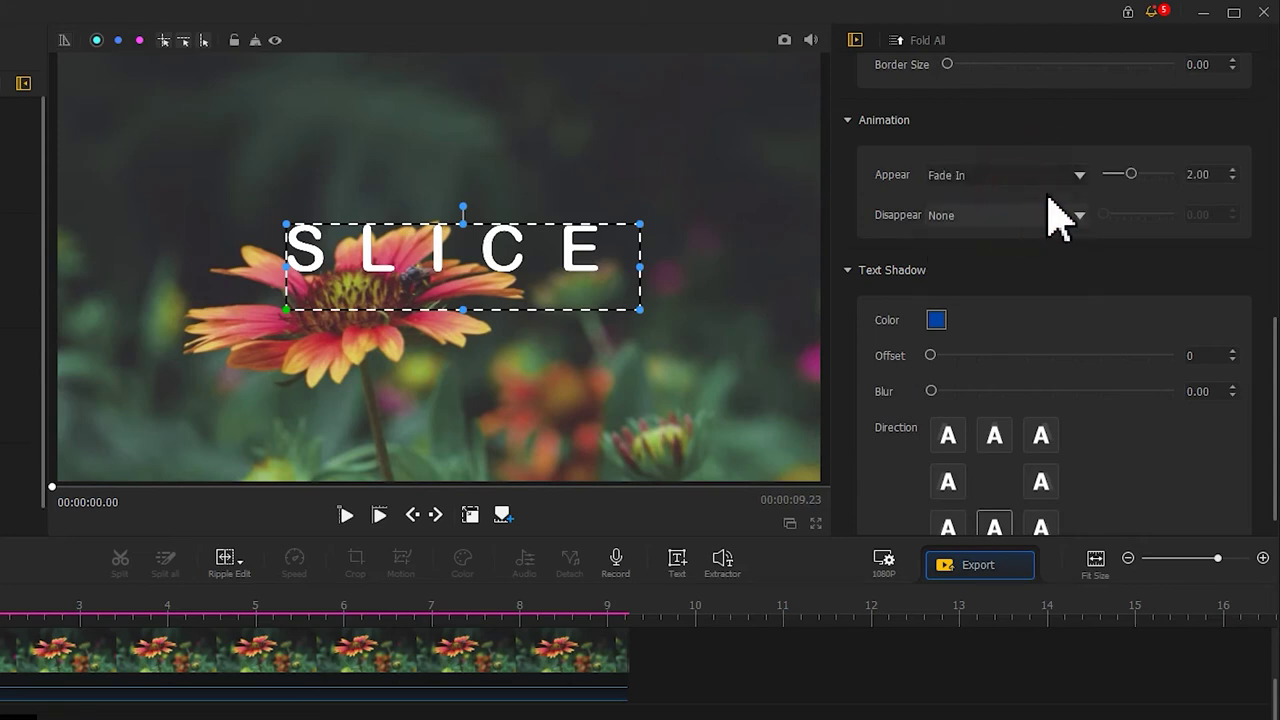
pyautogui.click(1133, 175)
pyautogui.moveTo(1134, 180); pyautogui.dragTo(1128, 180)
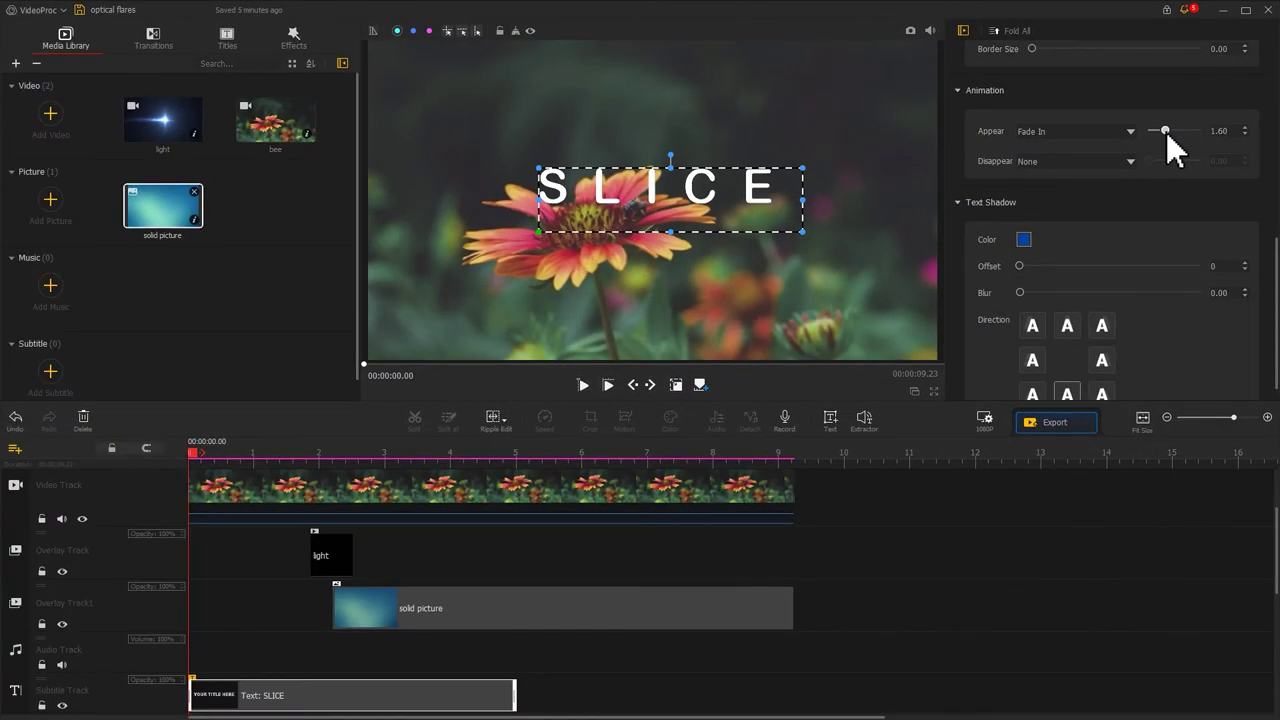
pyautogui.moveTo(1166, 132); pyautogui.dragTo(1160, 131)
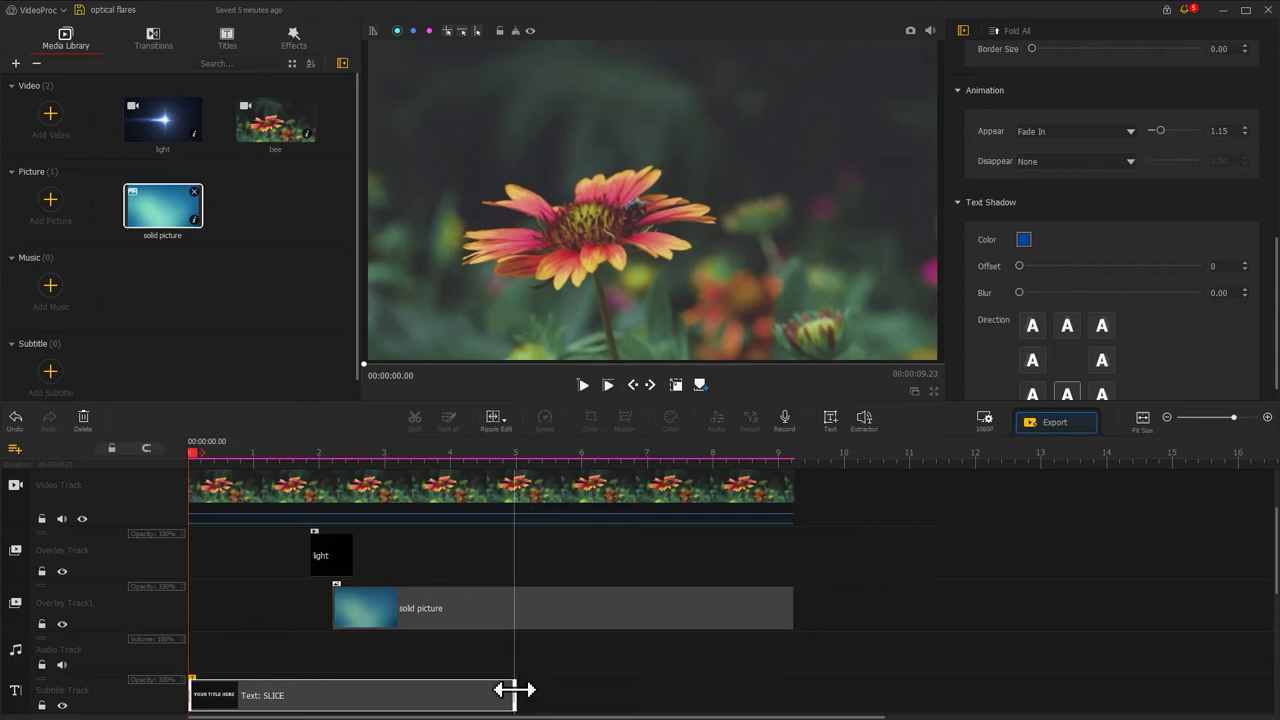
pyautogui.moveTo(514, 690); pyautogui.dragTo(331, 692)
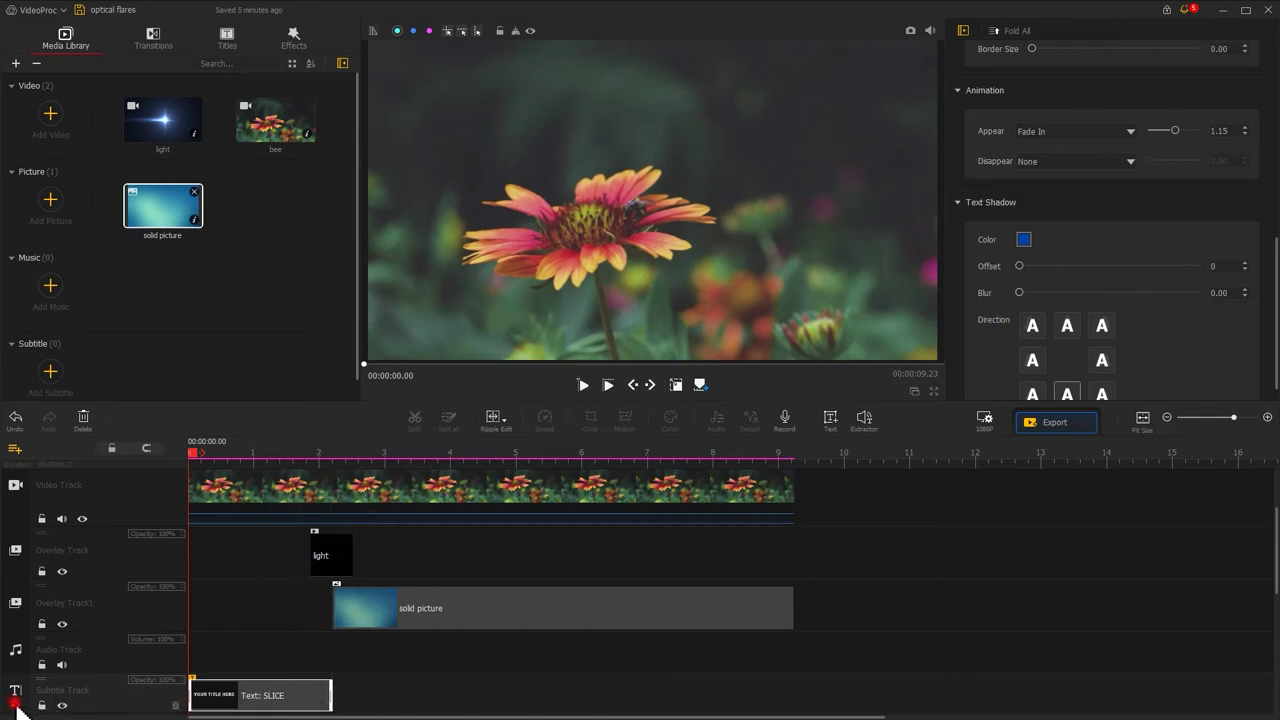
# Step: Add a new subtitle track and place a Title 4 'YOUR TITLE' clip on it starting at 1.23 s
pyautogui.click(15, 703)
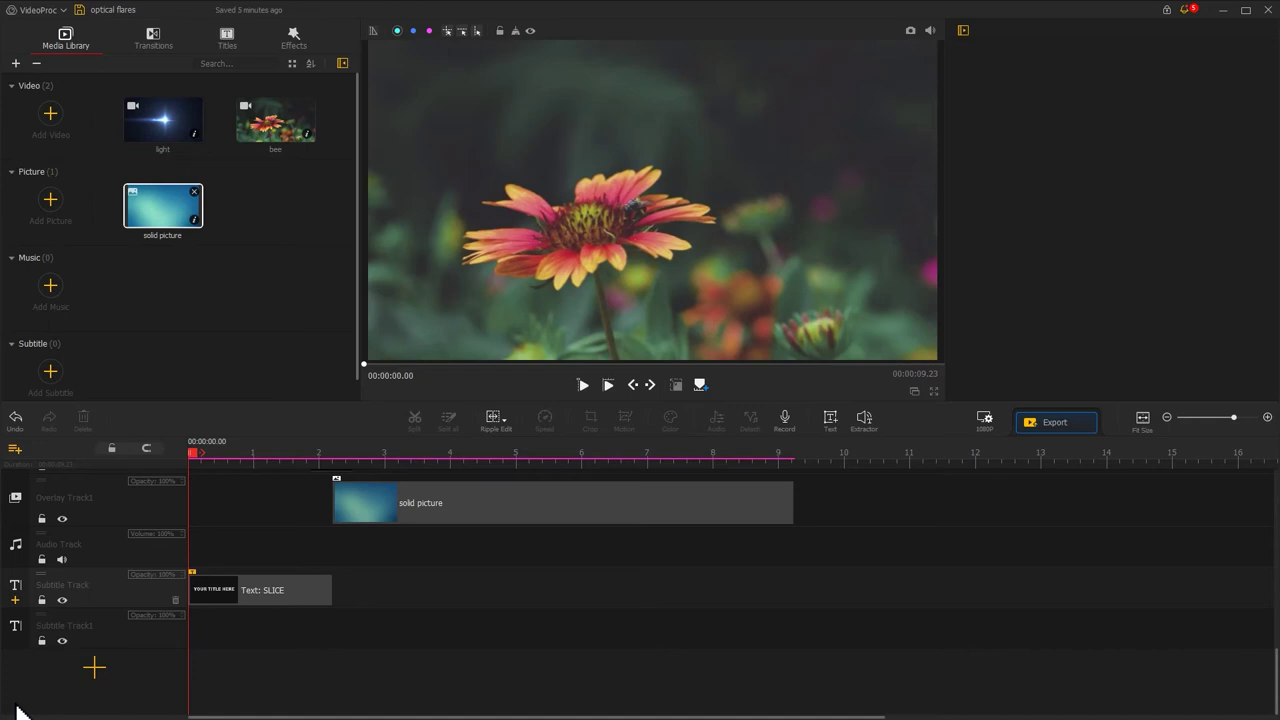
pyautogui.click(228, 42)
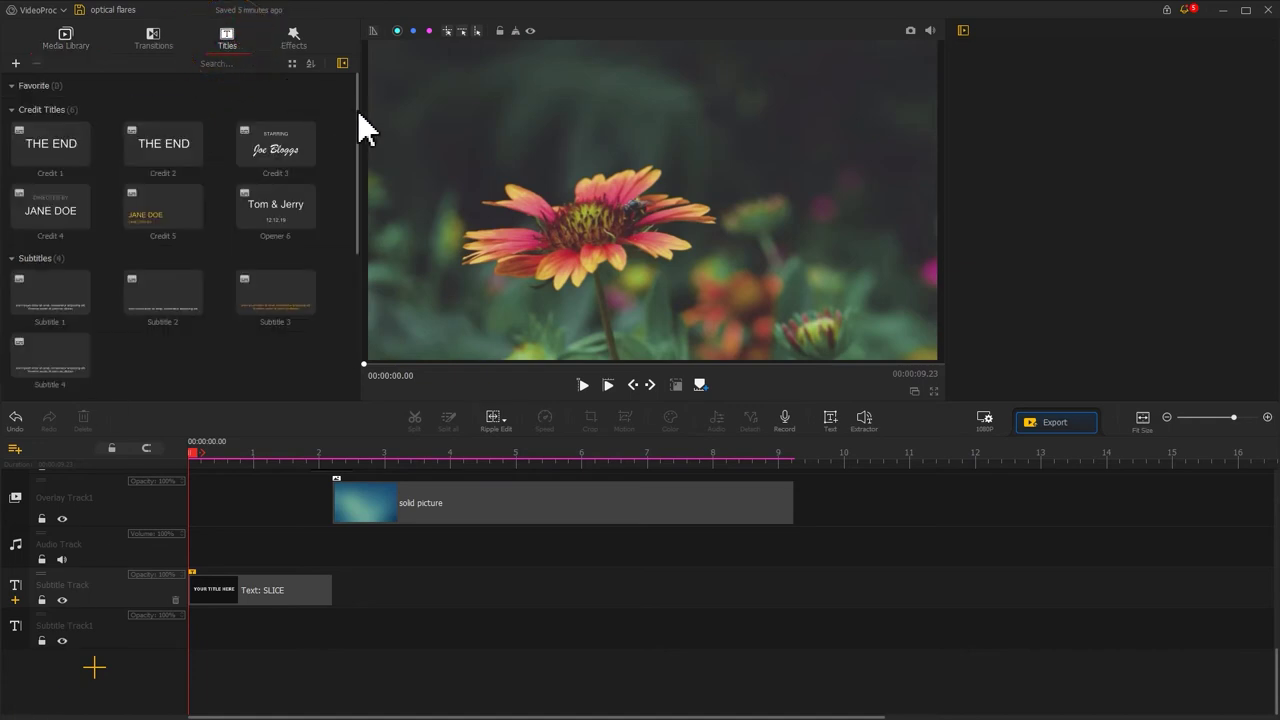
pyautogui.moveTo(357, 112); pyautogui.dragTo(331, 354)
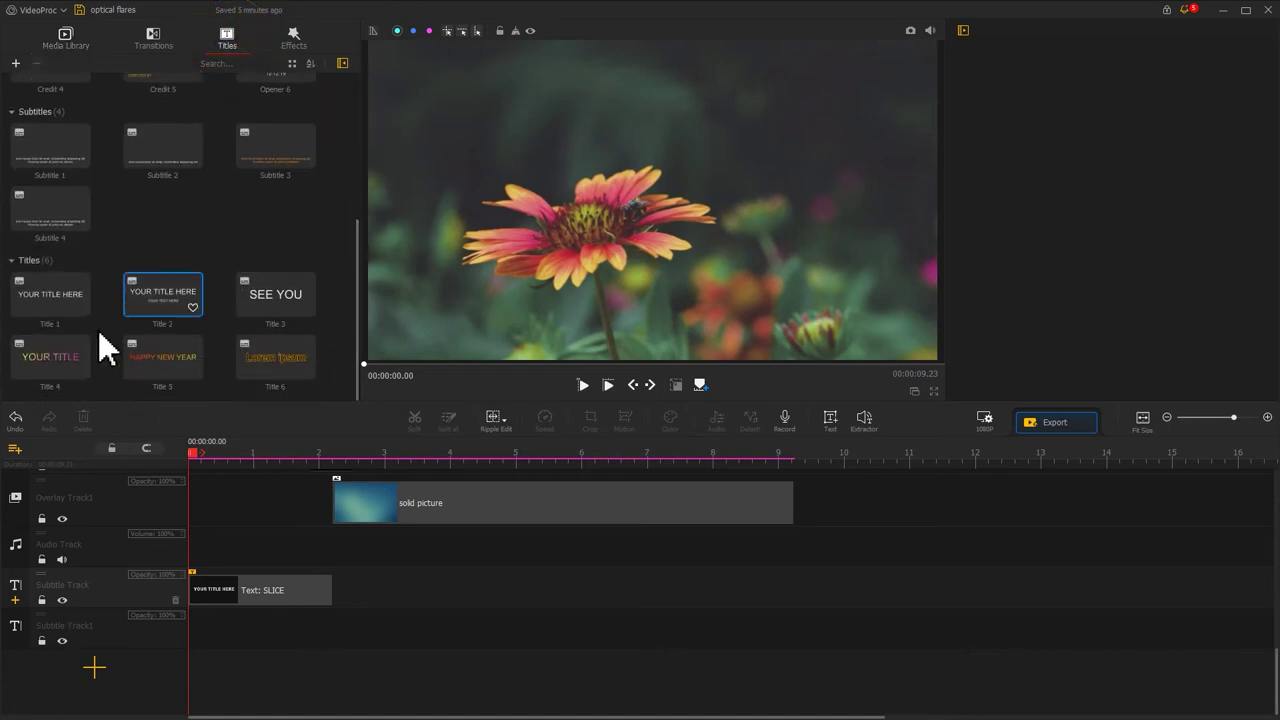
pyautogui.click(55, 358)
pyautogui.moveTo(55, 358); pyautogui.dragTo(284, 620)
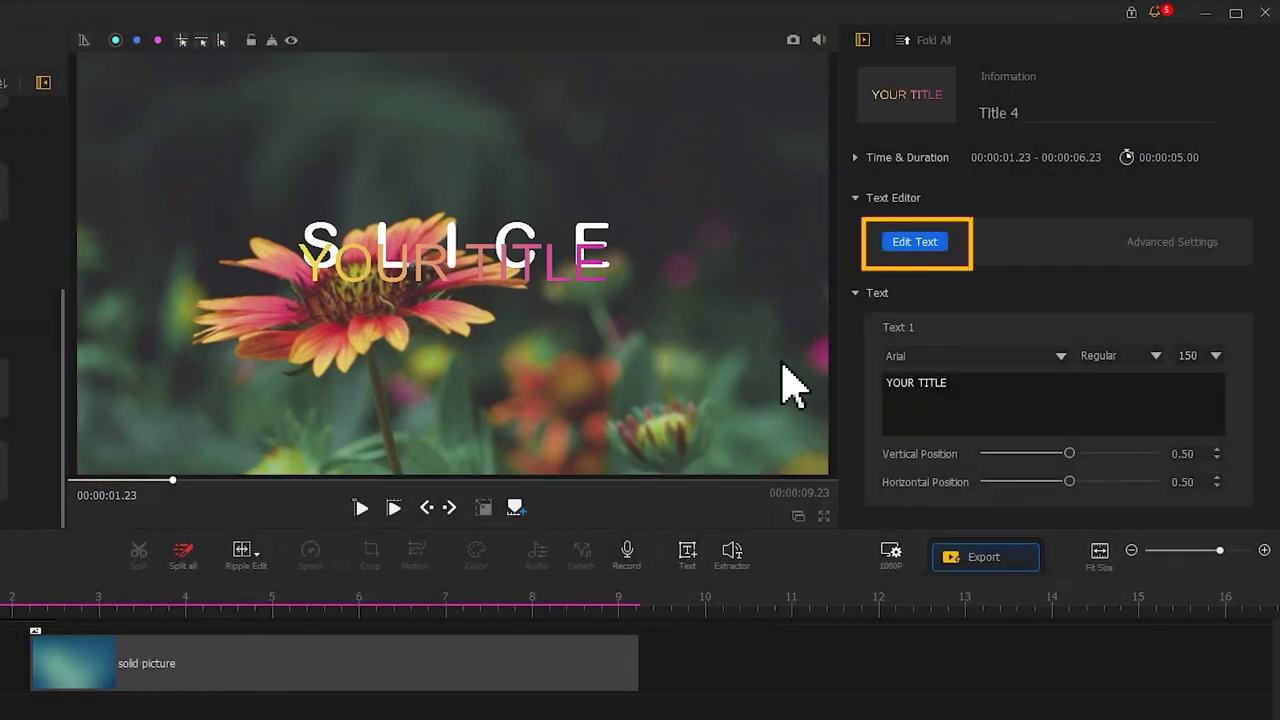
# Step: In the title's text editor, set the gradient's starting colour to yellow by pasting its colour code
pyautogui.click(928, 249)
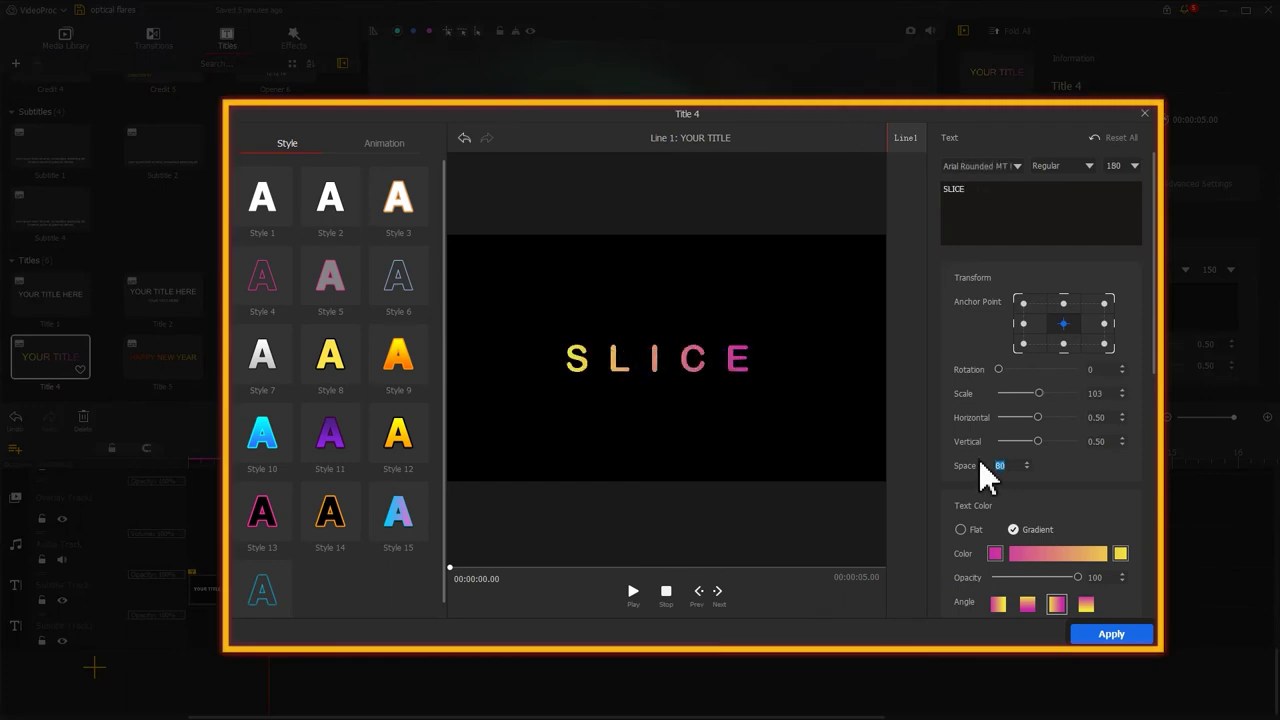
pyautogui.click(995, 553)
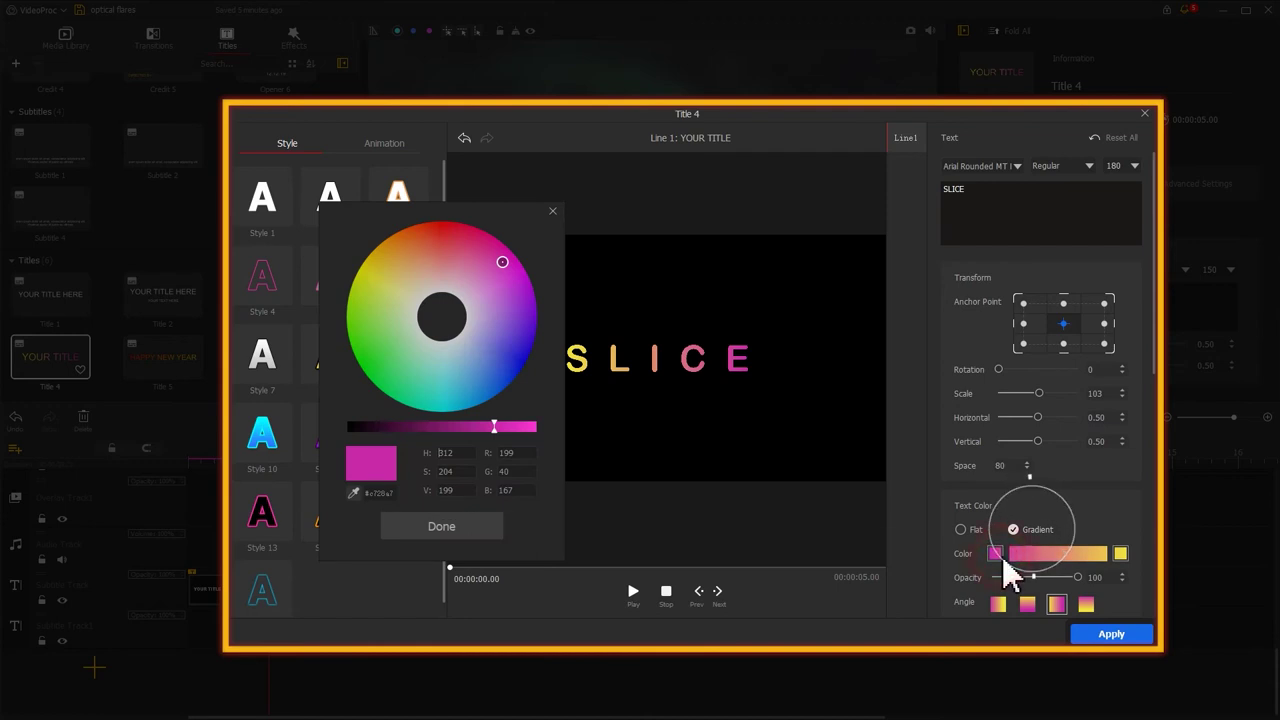
pyautogui.doubleClick(378, 492)
pyautogui.hotkey('ctrl', 'v')
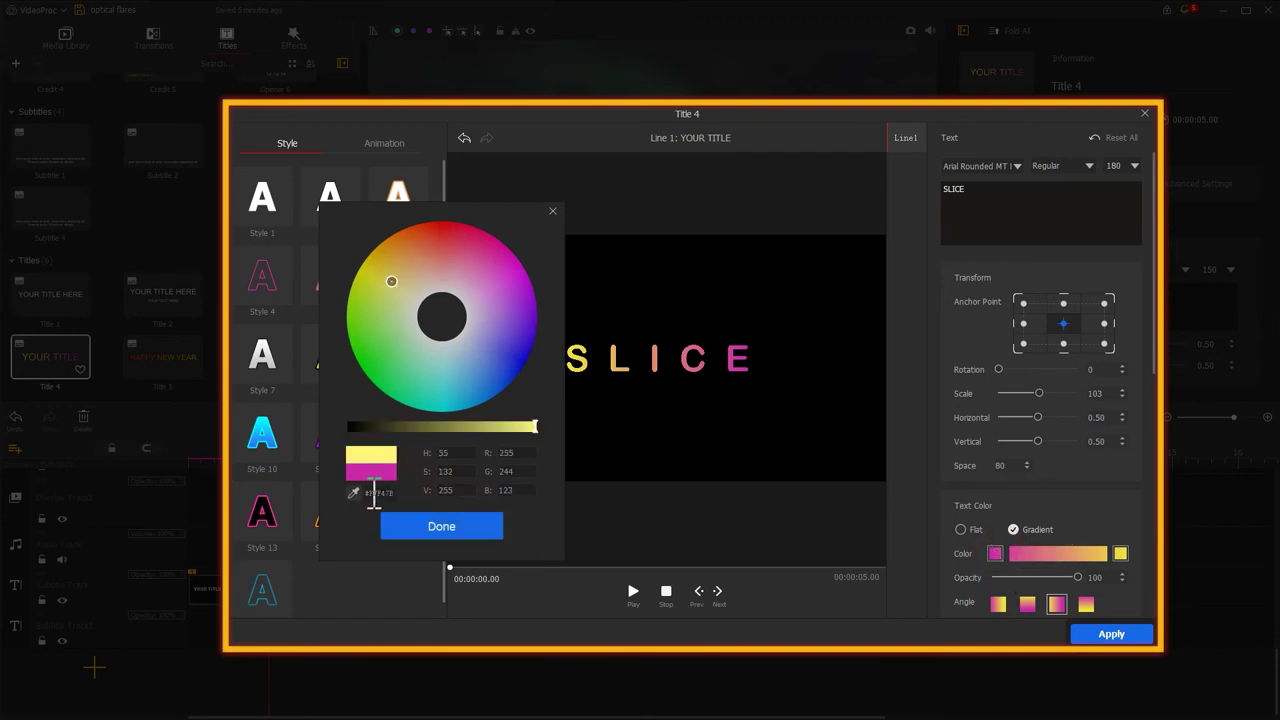
pyautogui.click(428, 538)
# Step: Make the gradient's ending colour white and switch the gradient to the second angle
pyautogui.click(1120, 553)
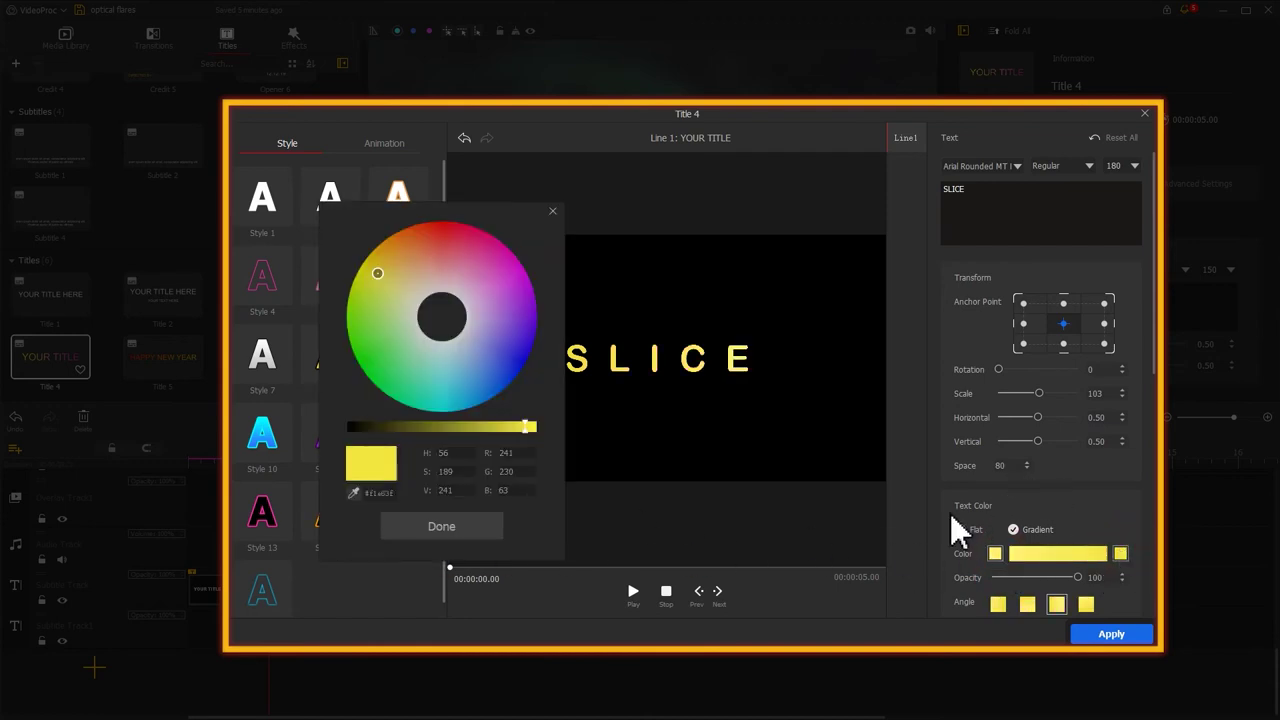
pyautogui.moveTo(394, 337); pyautogui.dragTo(435, 329)
pyautogui.click(445, 527)
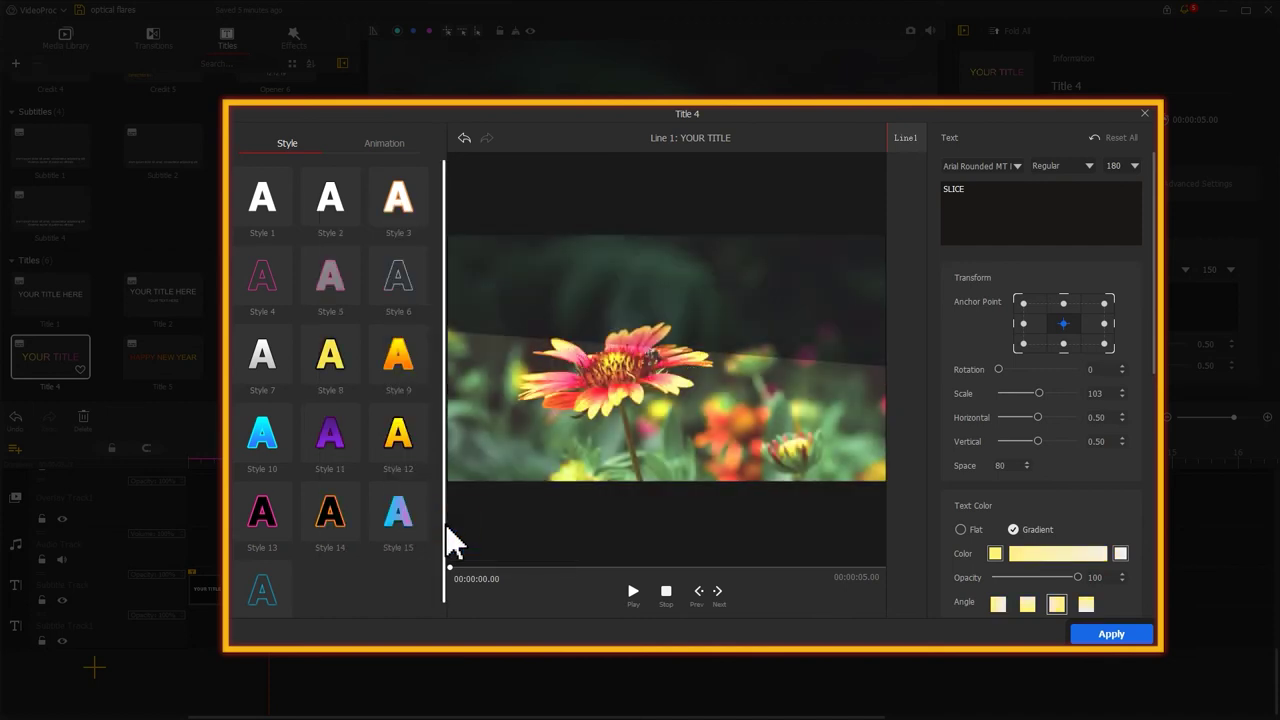
pyautogui.scroll(-3, 1140, 360)
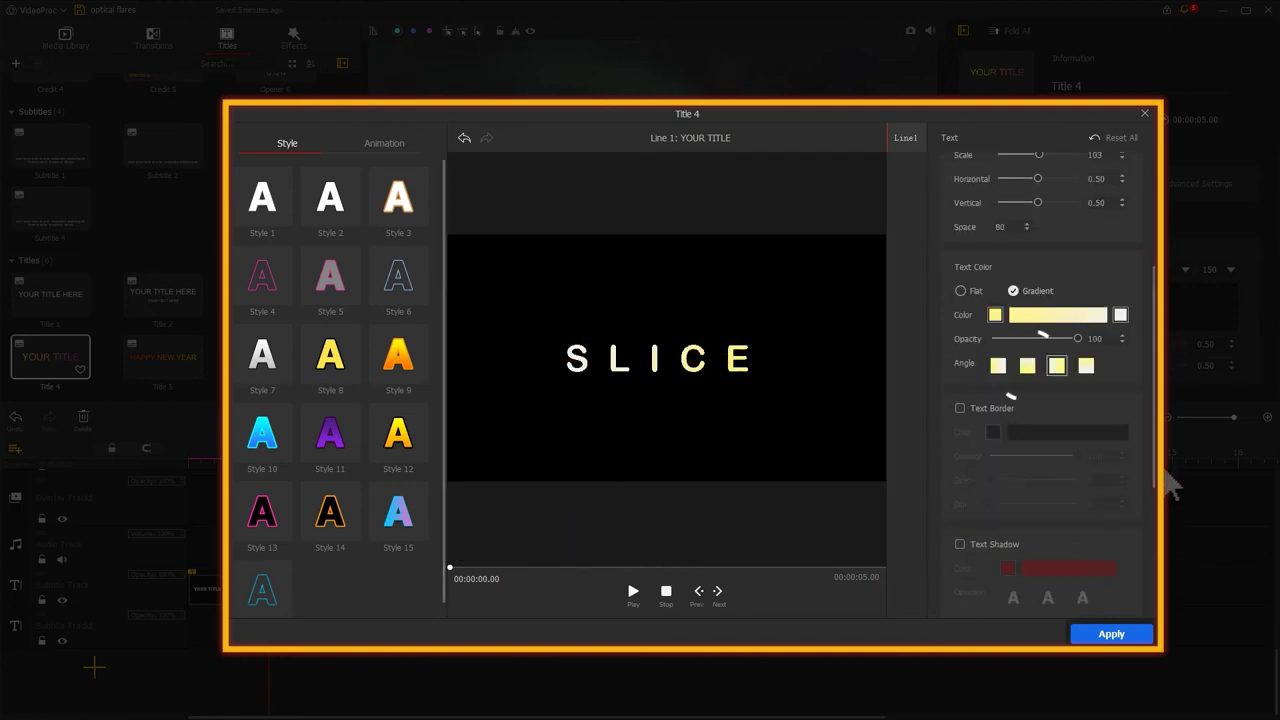
pyautogui.click(1026, 369)
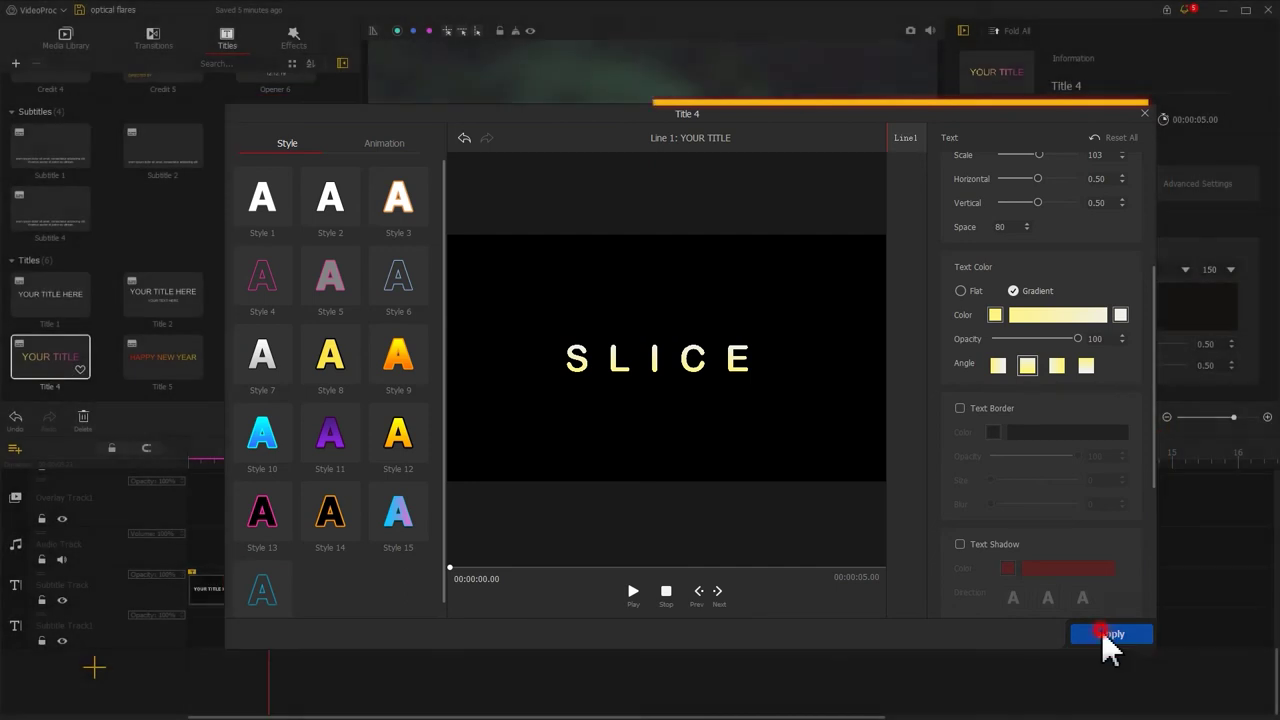
# Step: Apply the SLICE title, set its vertical position to 0.55, and run the clip from 2.20 to 9.23 s
pyautogui.click(1108, 634)
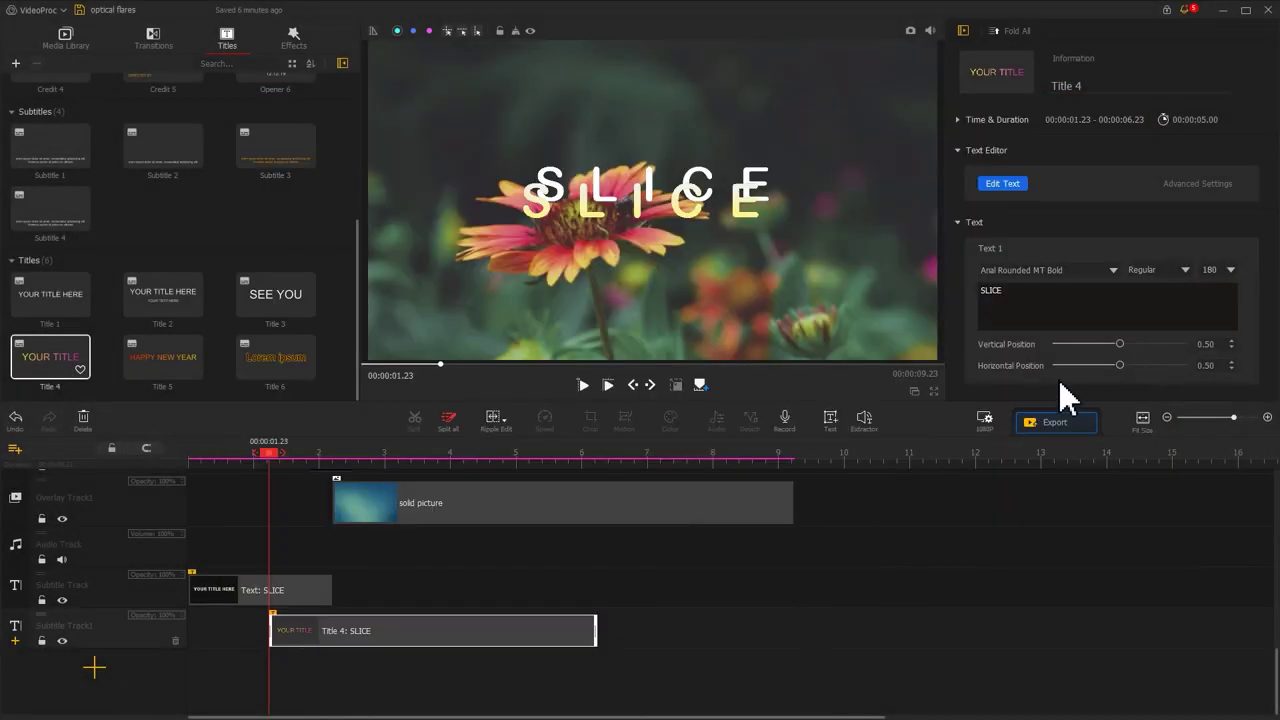
pyautogui.moveTo(1117, 350); pyautogui.dragTo(1125, 365)
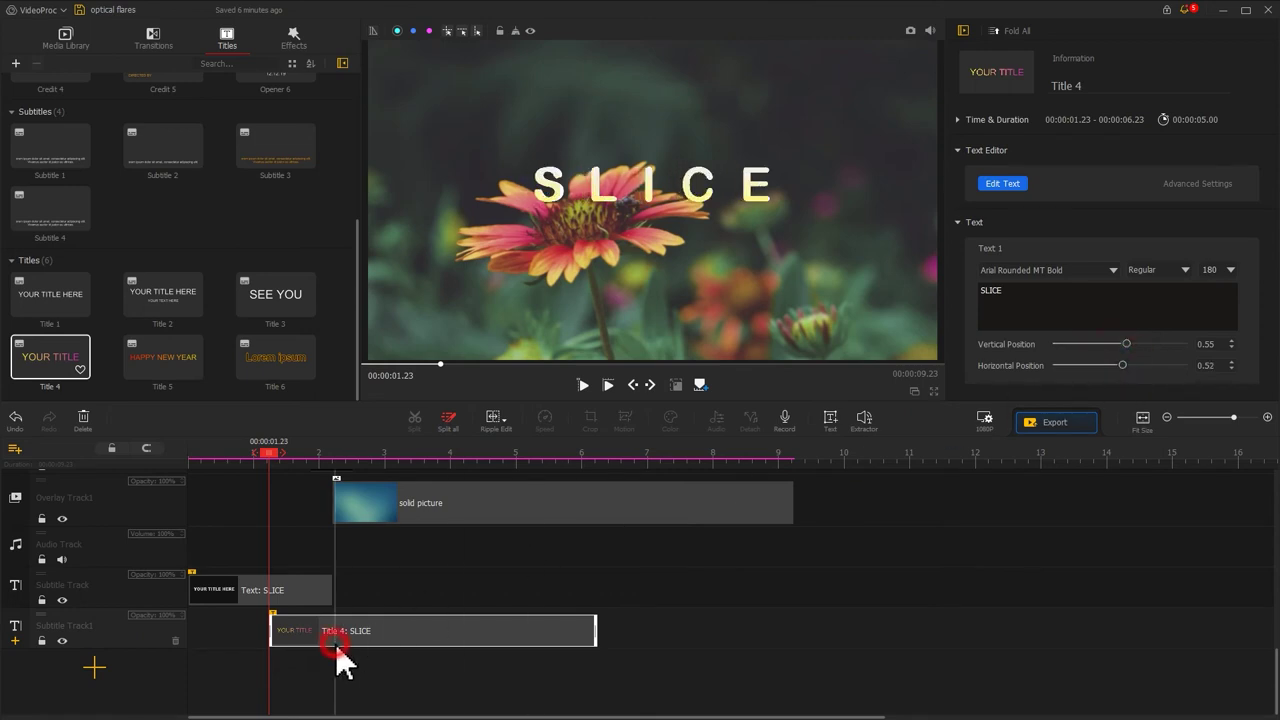
pyautogui.moveTo(335, 640); pyautogui.dragTo(403, 596)
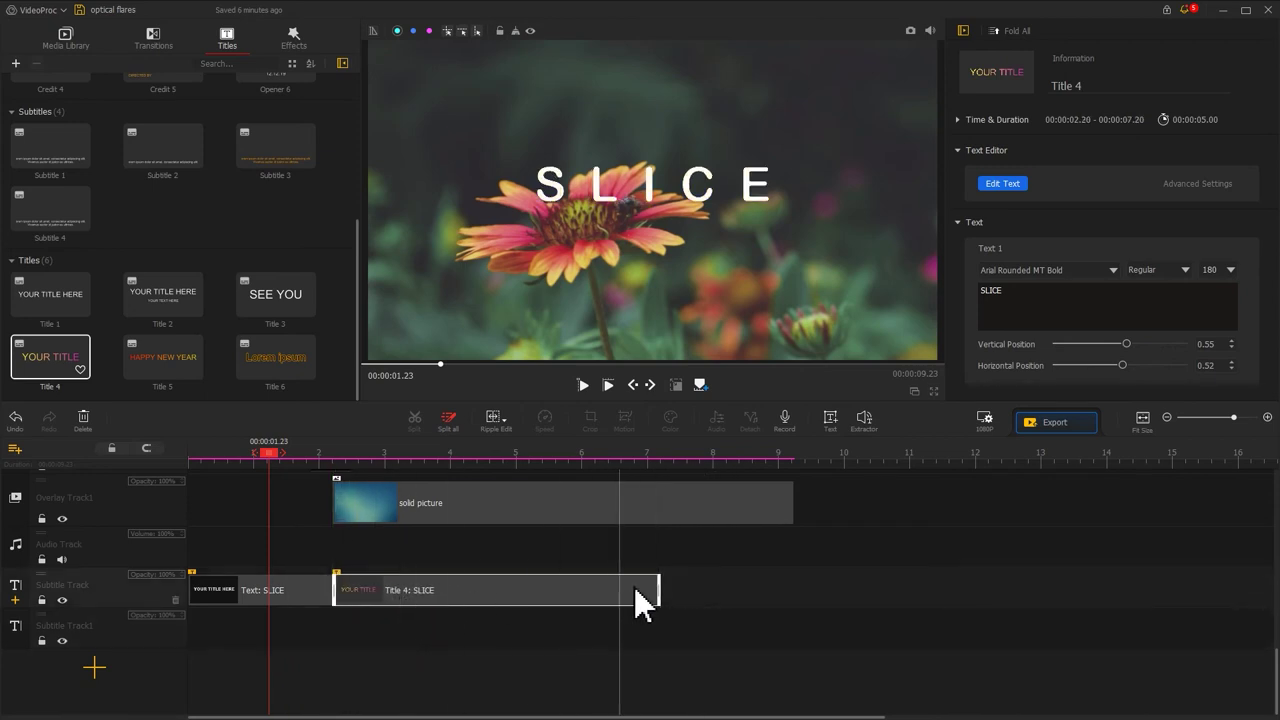
pyautogui.moveTo(658, 590); pyautogui.dragTo(795, 593)
pyautogui.scroll(3, 795, 593)
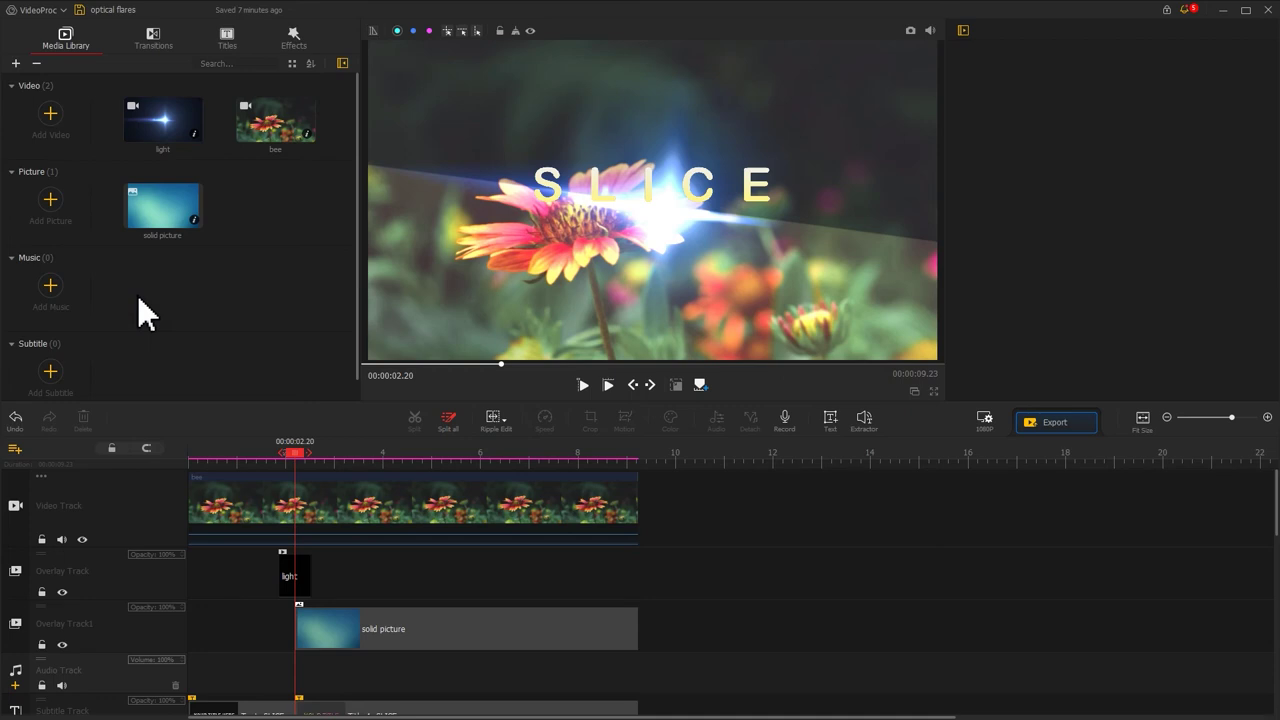
# Step: Import the music and sound audio files into the media library
pyautogui.click(52, 287)
pyautogui.click(303, 124)
pyautogui.click(448, 124)
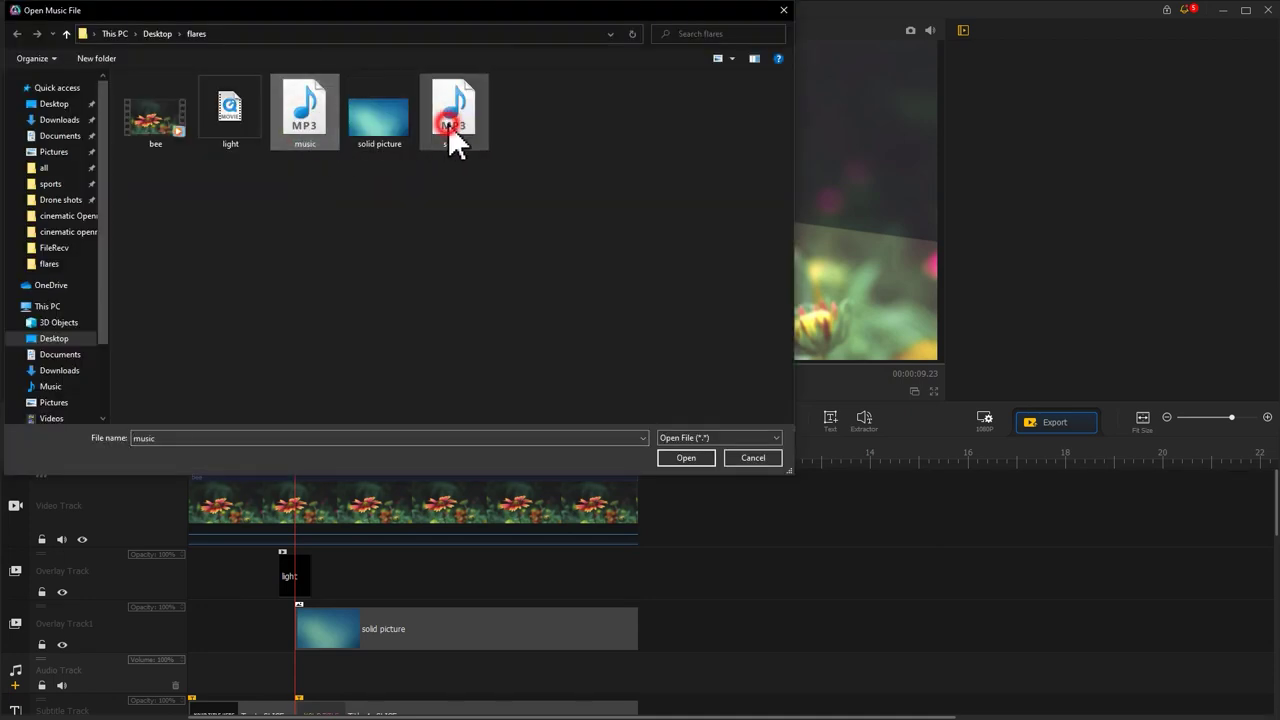
pyautogui.click(672, 459)
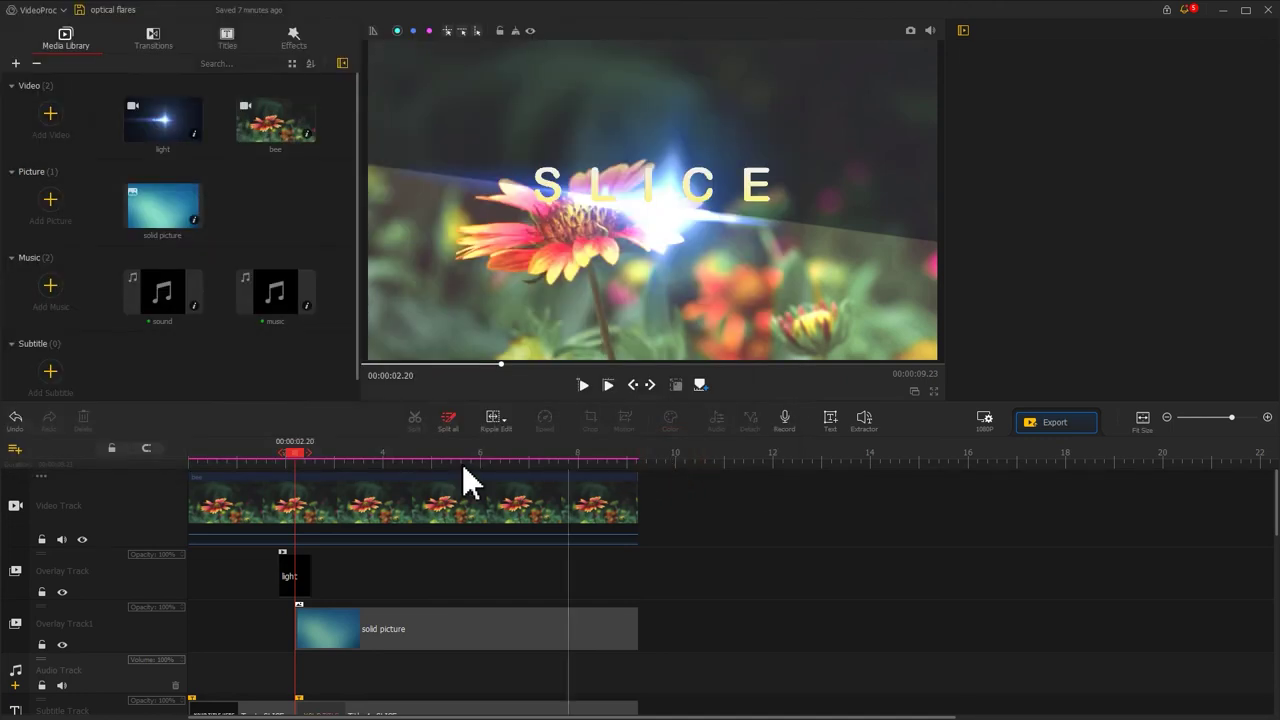
# Step: Put the sound effect on the audio track, lined up with the flare near 2.20 s
pyautogui.moveTo(180, 305); pyautogui.dragTo(240, 642)
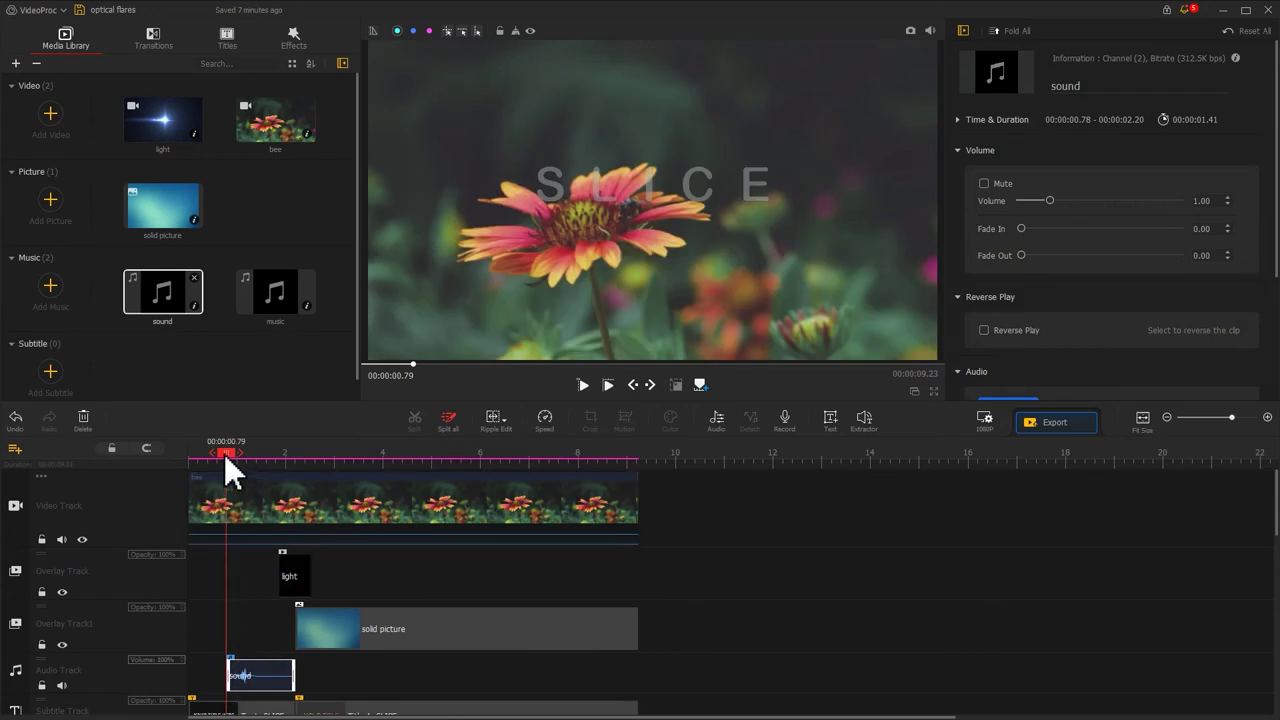
pyautogui.moveTo(224, 454); pyautogui.dragTo(294, 461)
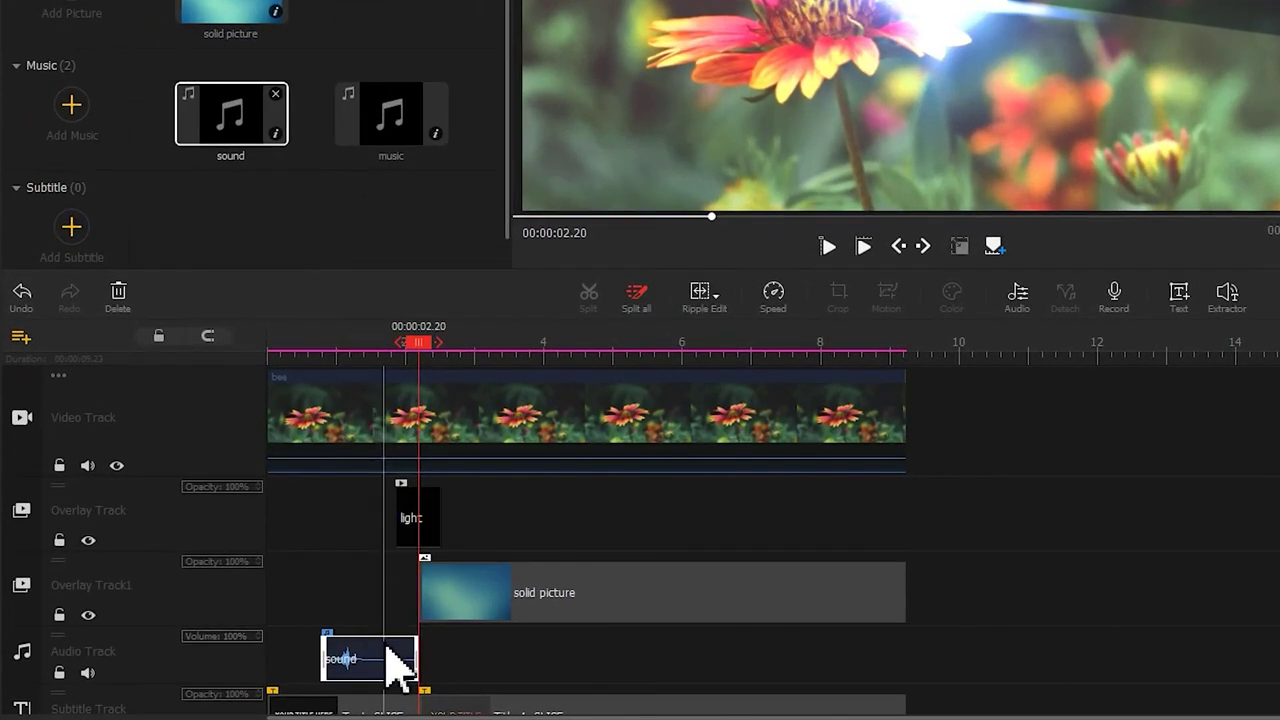
pyautogui.moveTo(276, 680); pyautogui.dragTo(298, 678)
pyautogui.moveTo(425, 648); pyautogui.dragTo(459, 653)
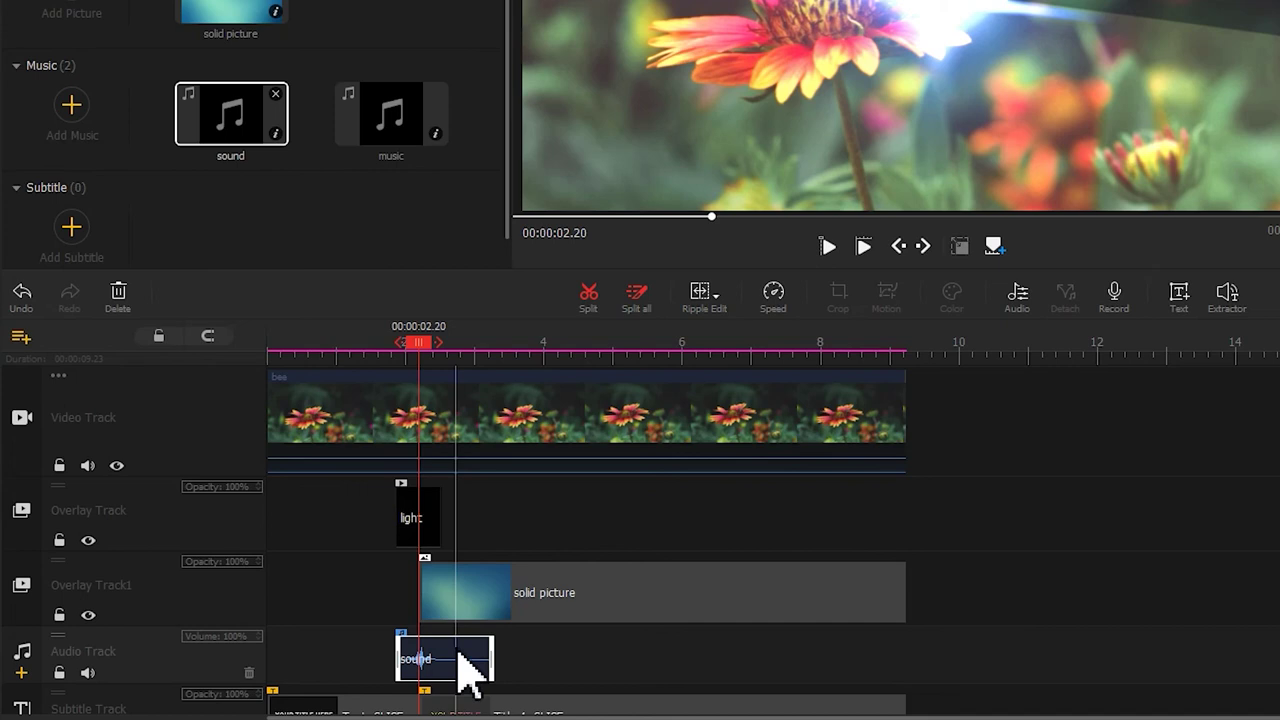
# Step: Place the music on the second audio track from 2.51 s with a 1.47 fade out
pyautogui.click(30, 682)
pyautogui.scroll(-5, 30, 688)
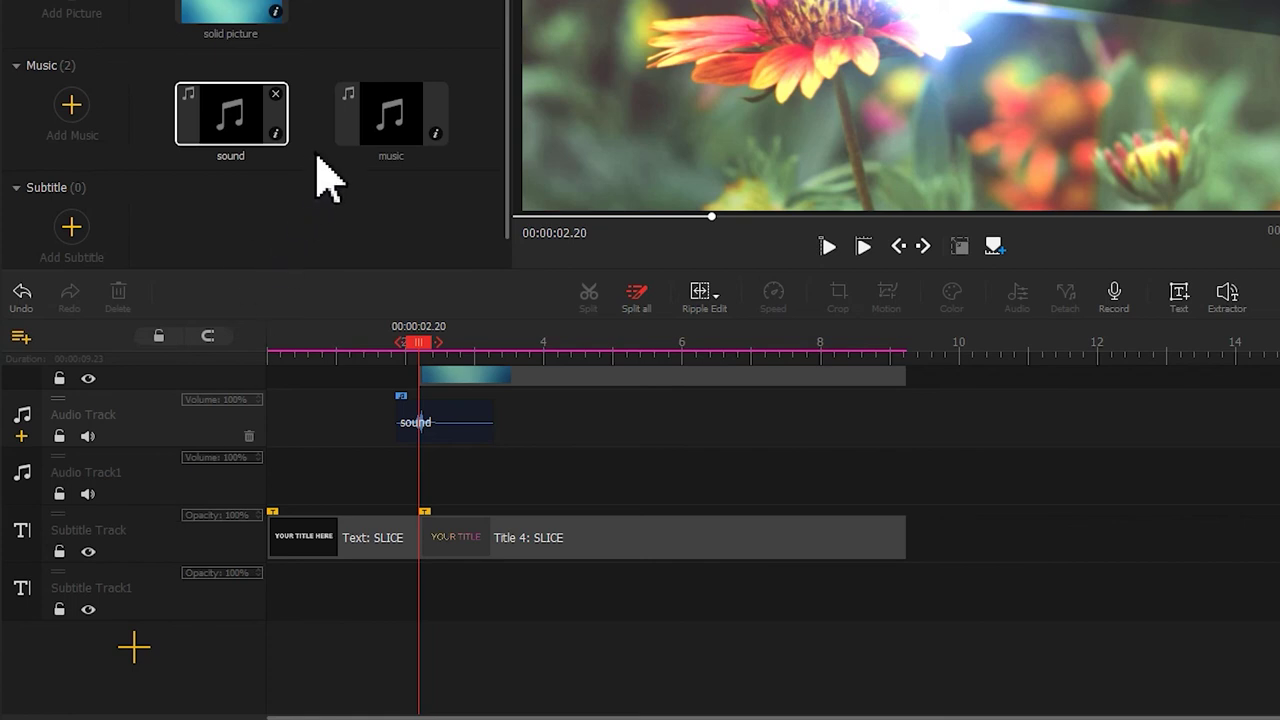
pyautogui.moveTo(371, 137); pyautogui.dragTo(467, 482)
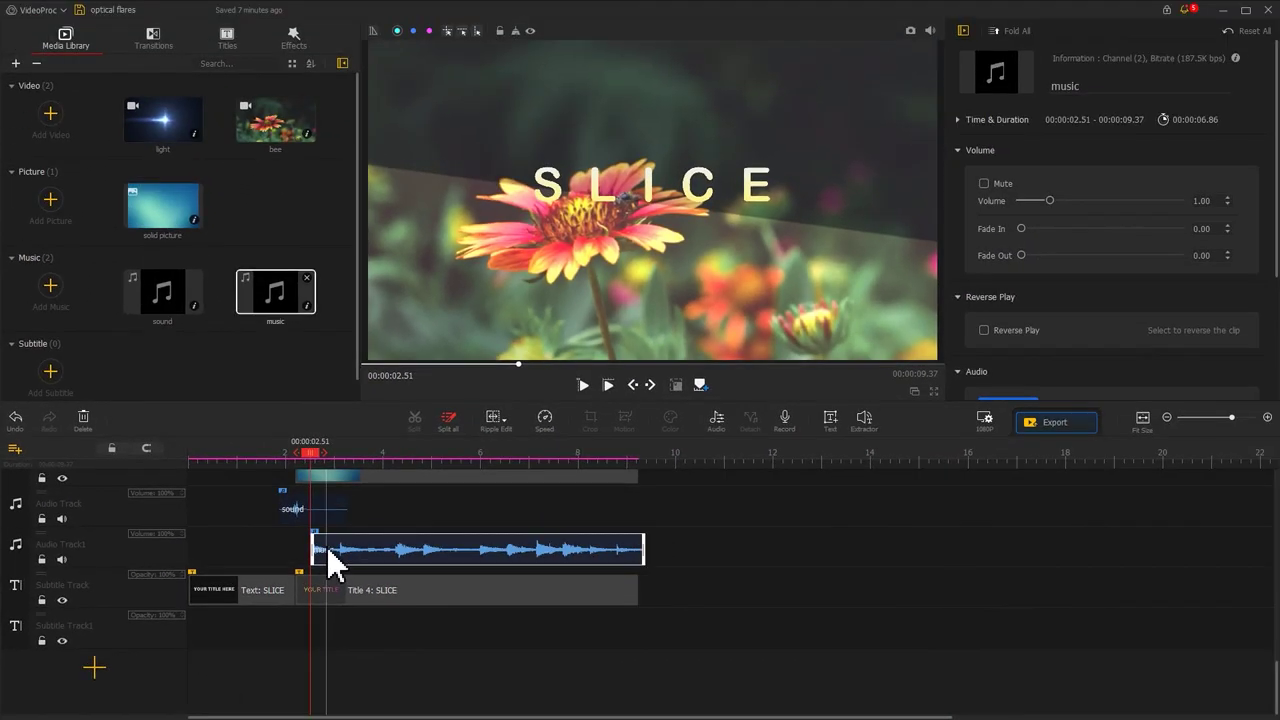
pyautogui.moveTo(1021, 256); pyautogui.dragTo(1057, 258)
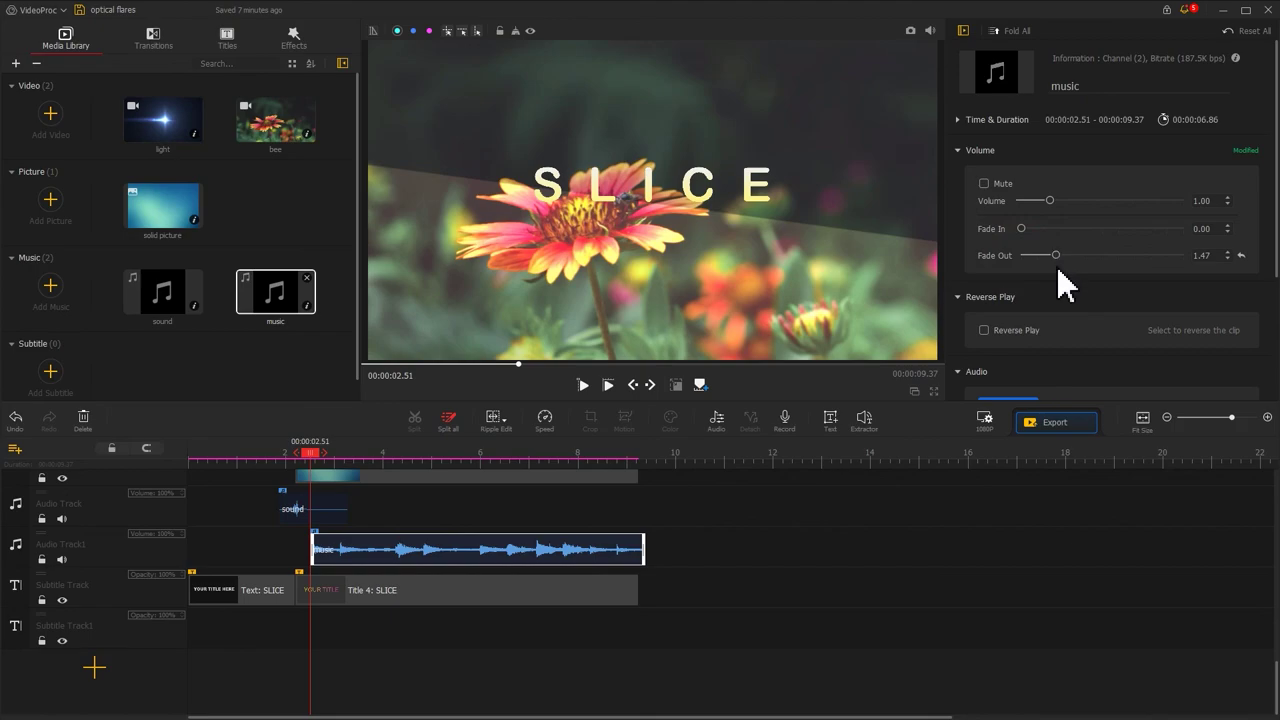